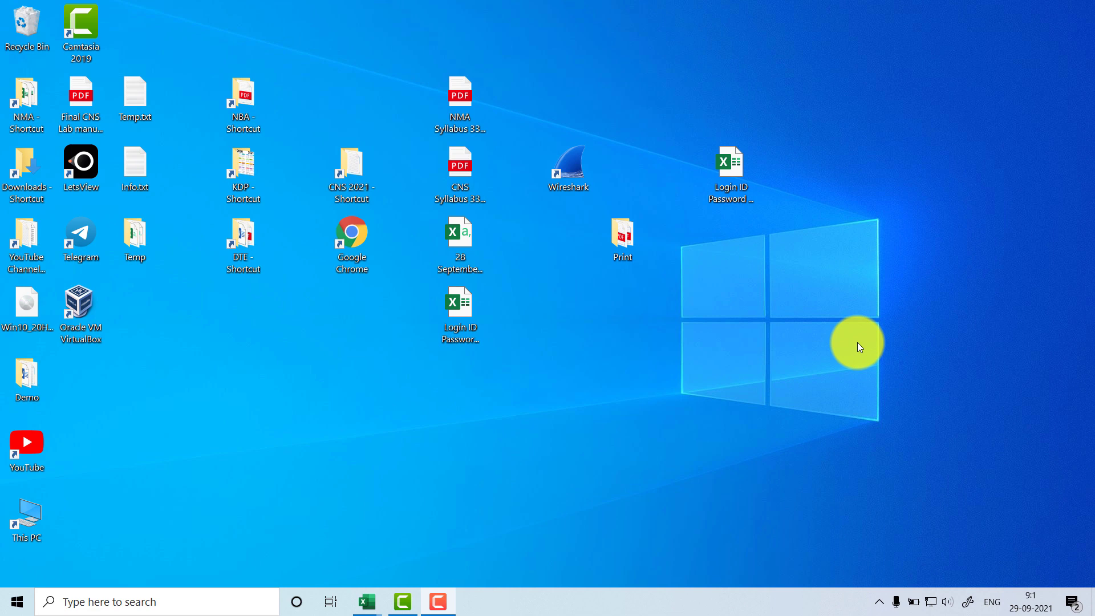
Launch Chrome, visit the Teams site, then close that regular browser window.
double_click(361, 230)
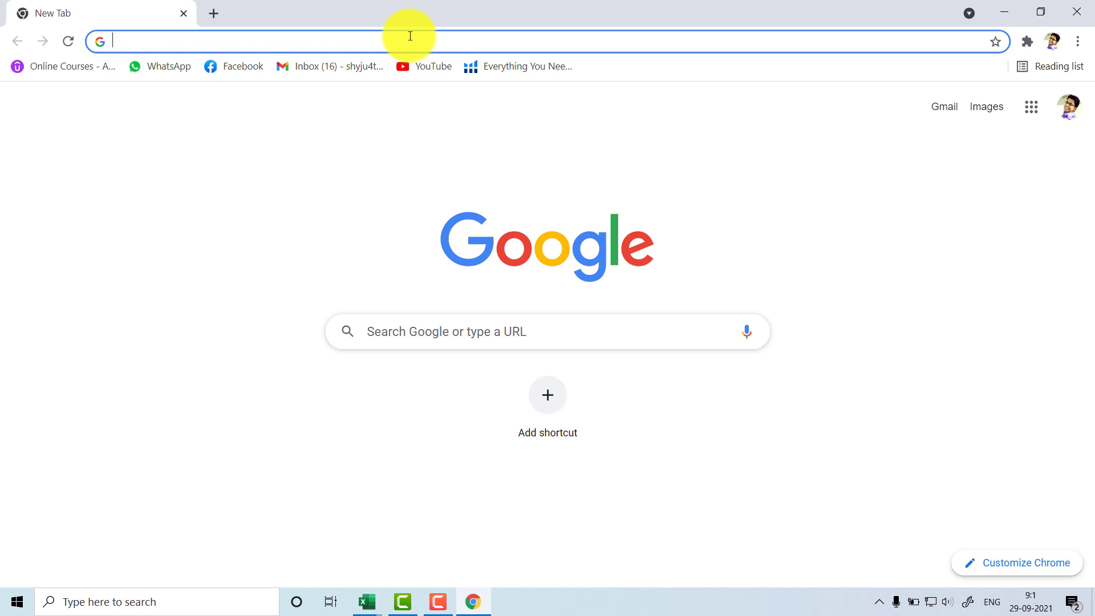
type("tea")
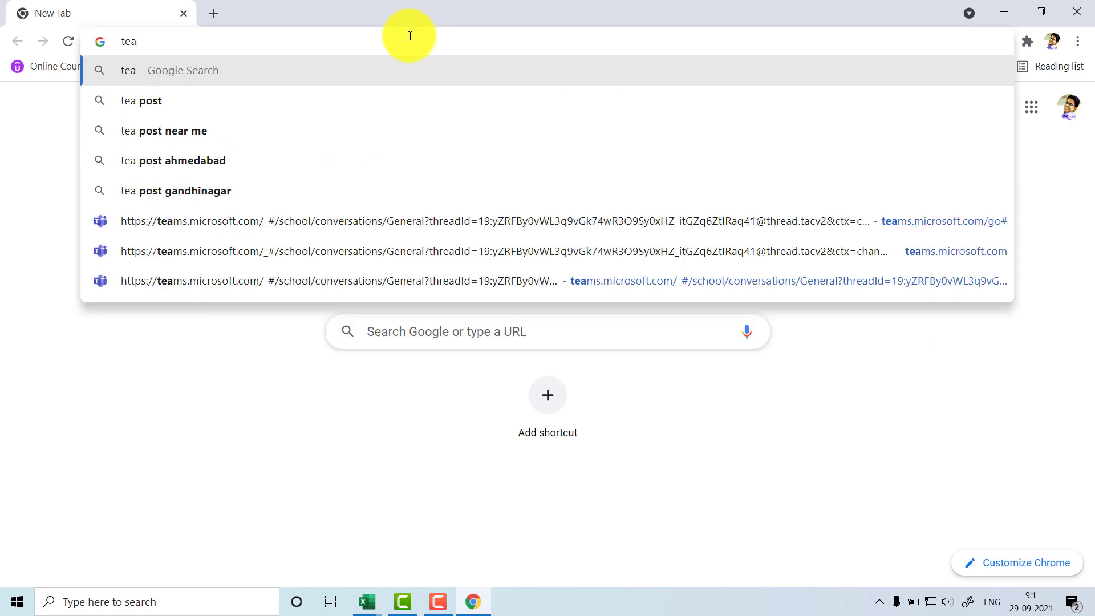
type("ms")
key("Return")
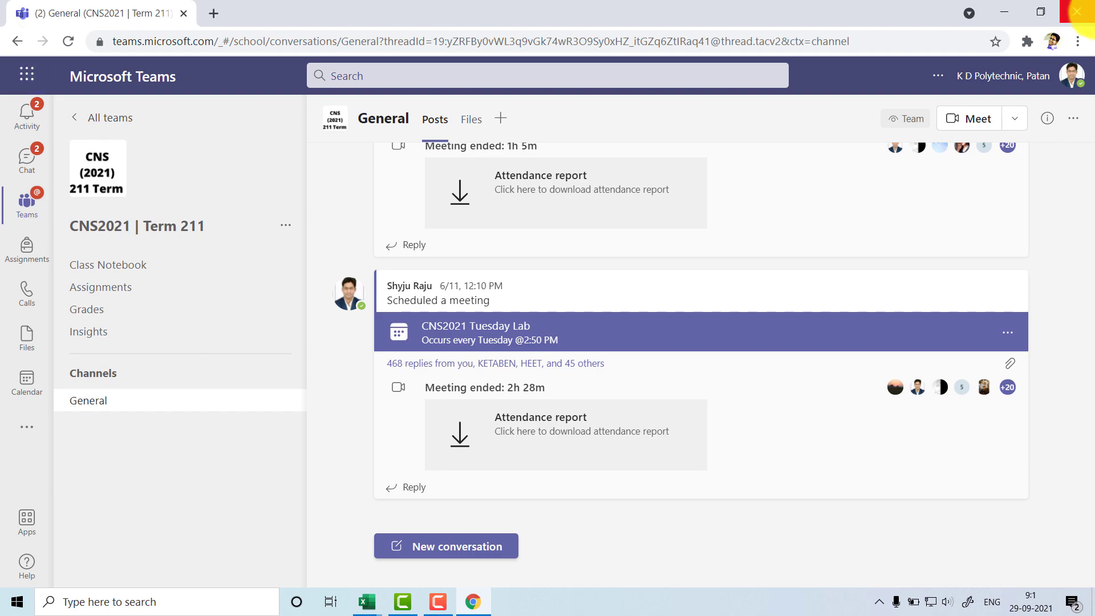
left_click(1090, 14)
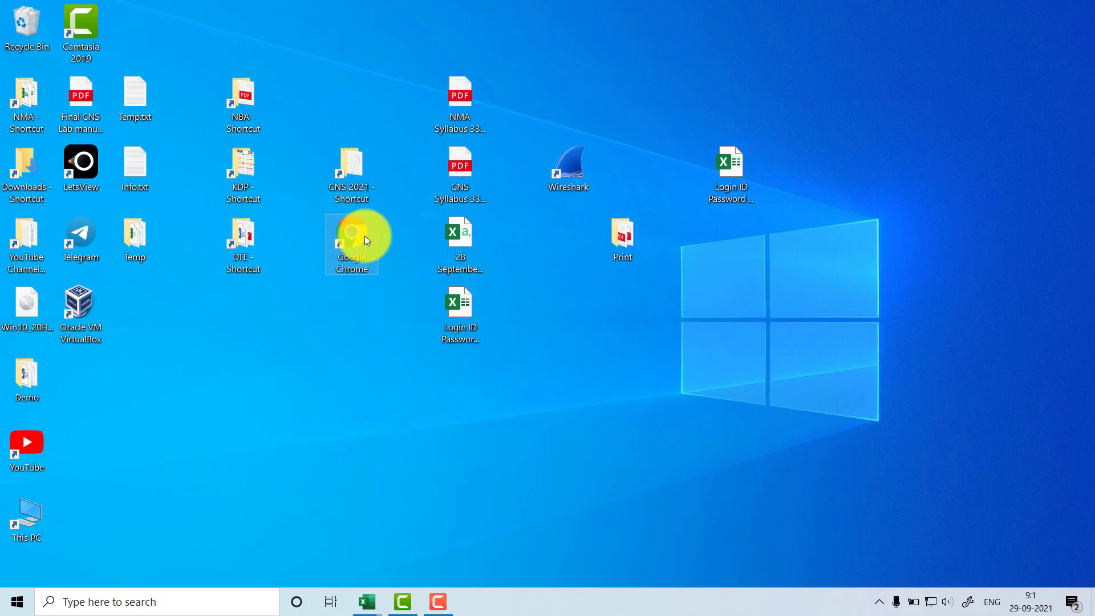
Relaunch Chrome and open a new Incognito window.
double_click(365, 235)
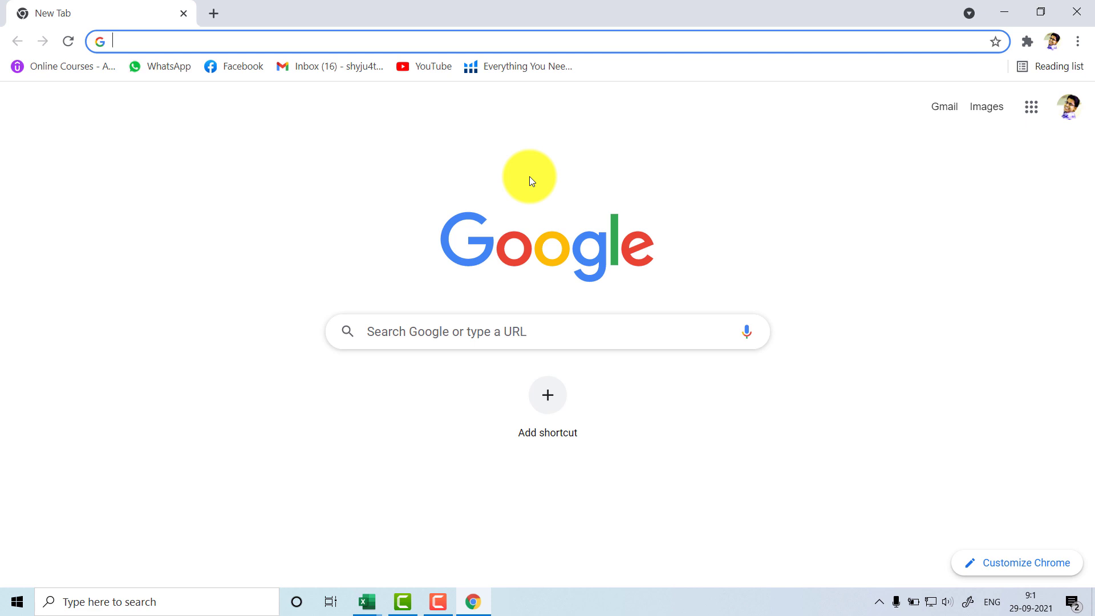
left_click(1079, 42)
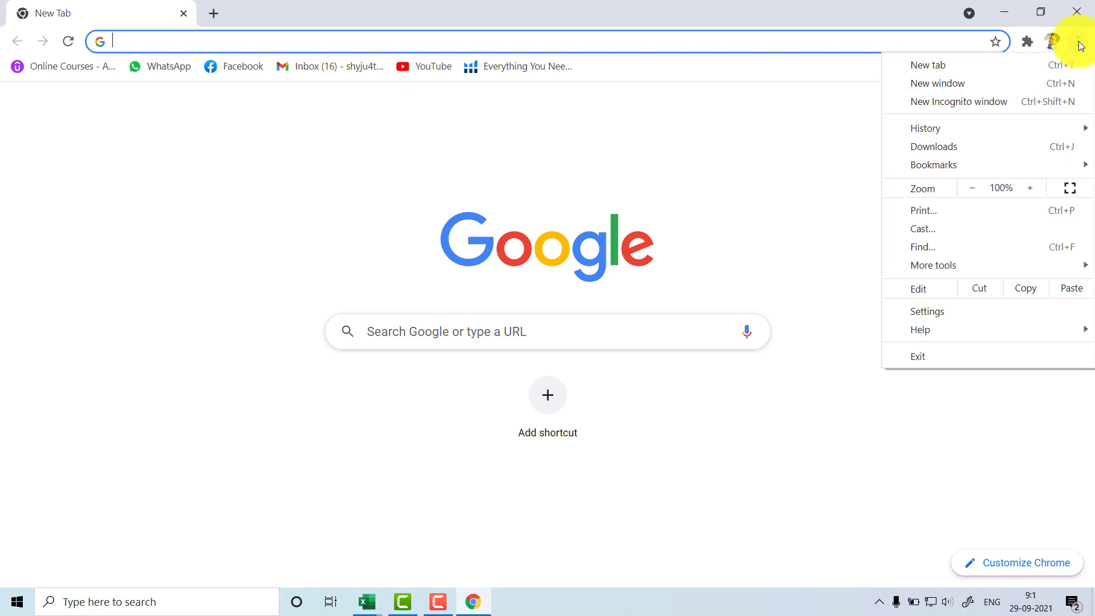
left_click(967, 104)
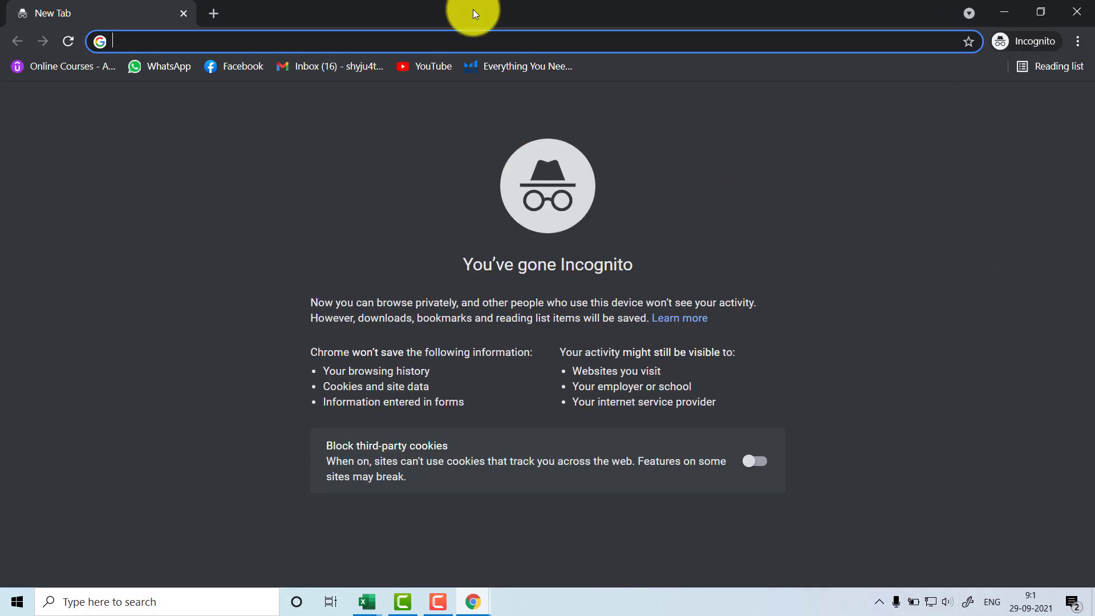
Load teams.microsoft.com and dismiss the saved-account suggestions on the sign-in page.
type("team")
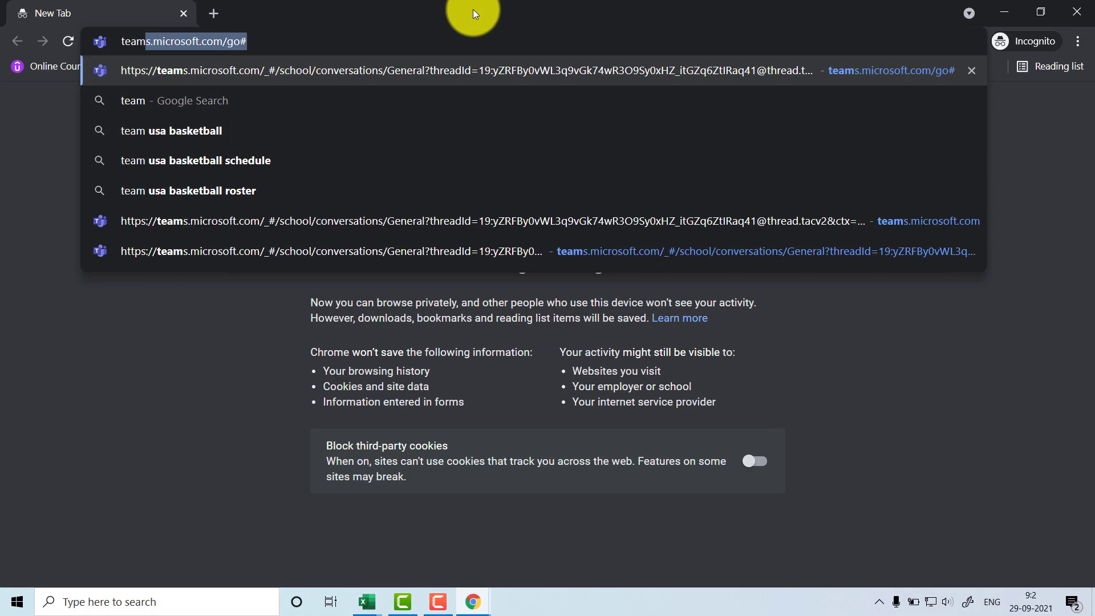
key("Right")
key("BackSpace")
key("BackSpace")
key("BackSpace")
key("BackSpace")
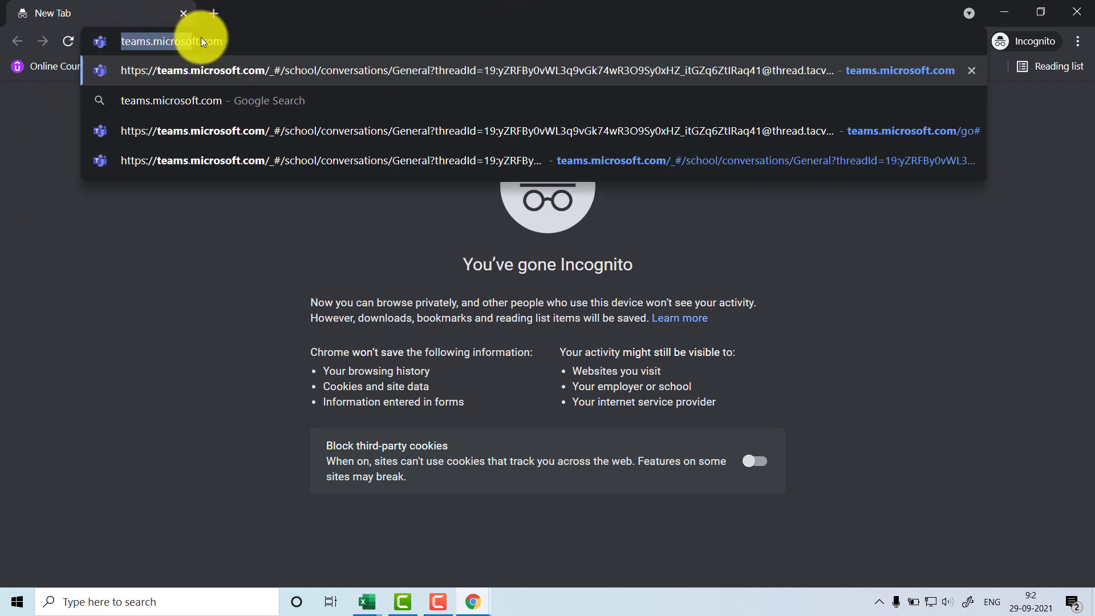
left_click_drag(201, 41, 231, 37)
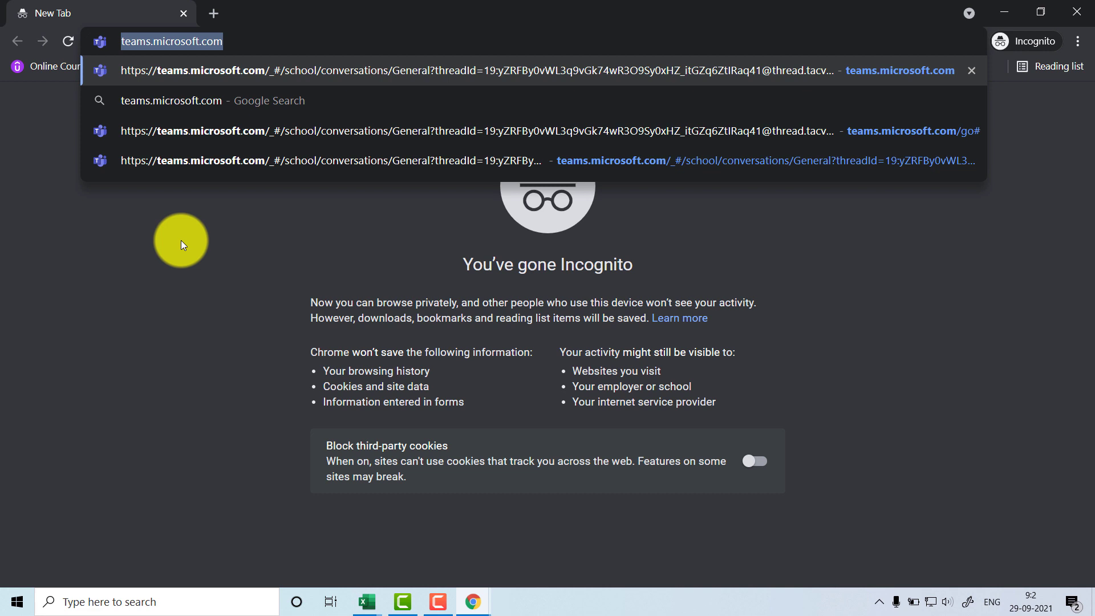
key("Return")
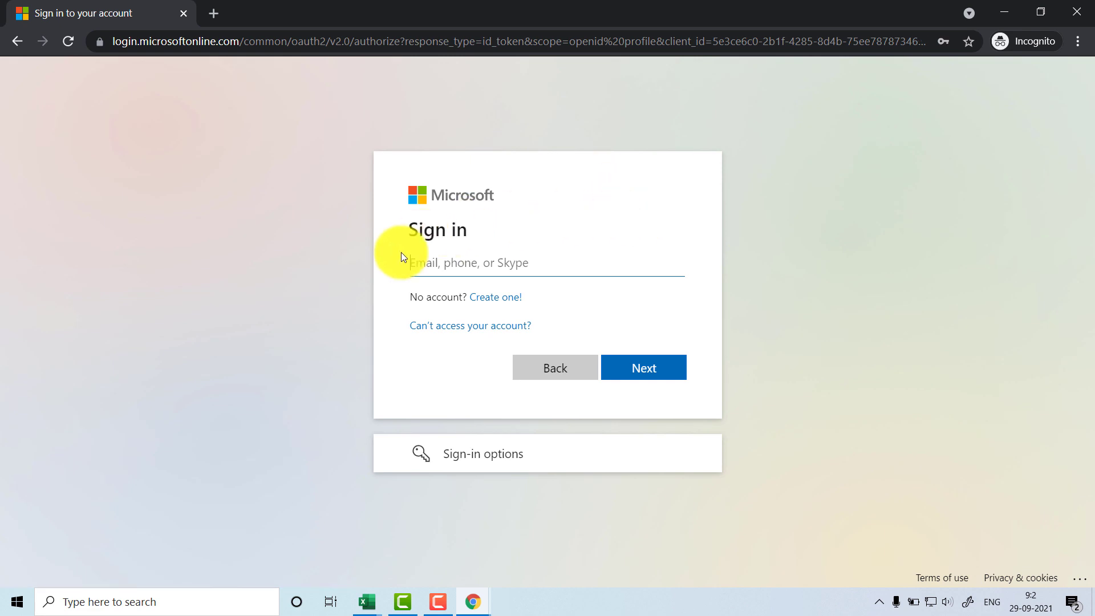
left_click(429, 263)
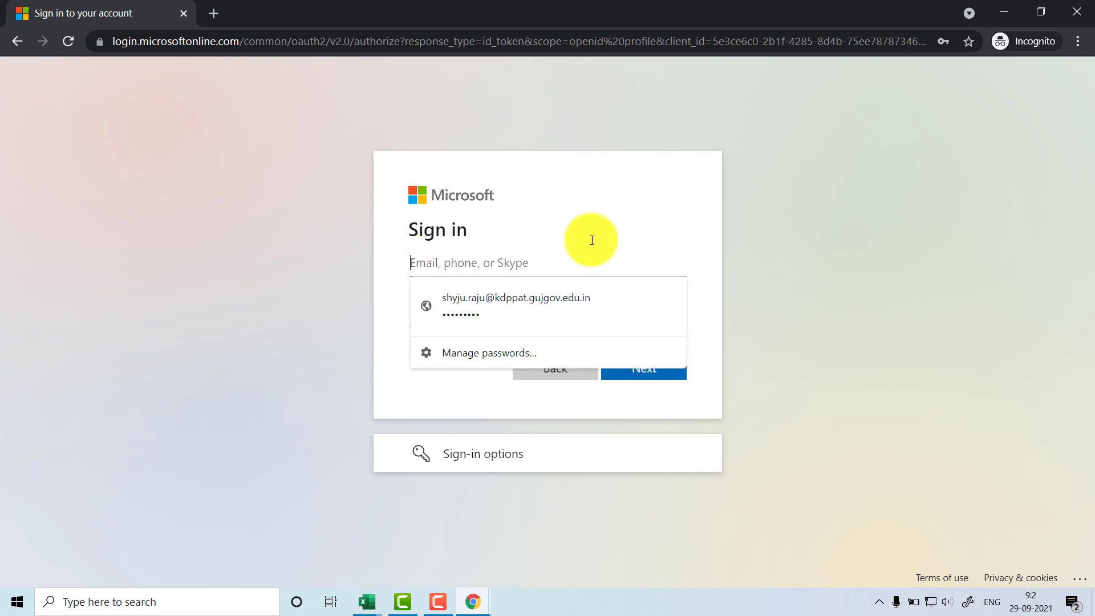
left_click(835, 279)
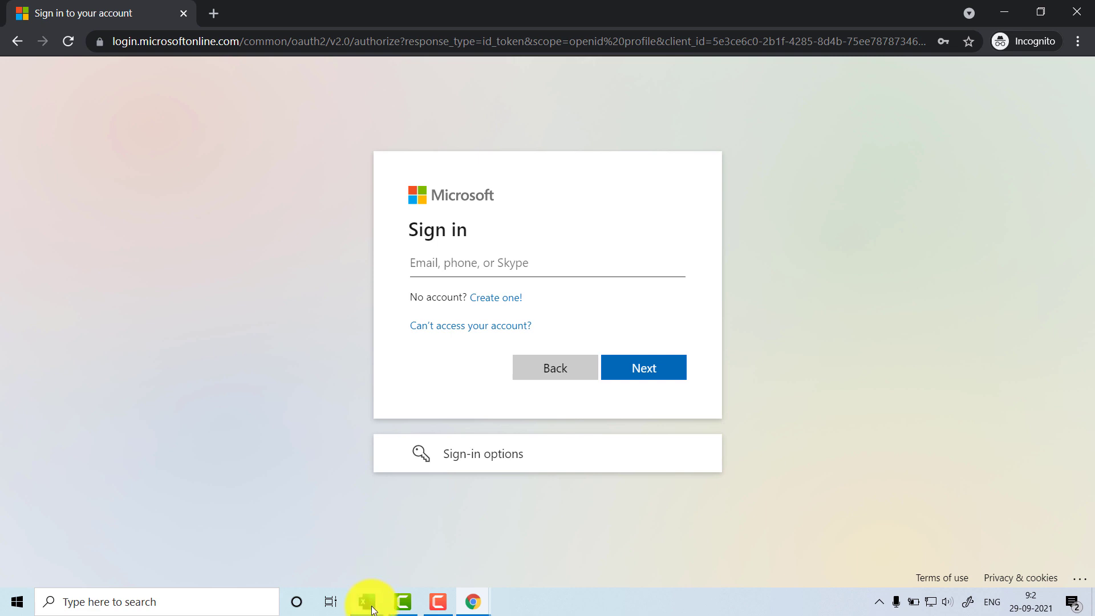
Copy the student username from cell A2 of the Login ID Password workbook.
mouse_move(367, 603)
left_click(430, 495)
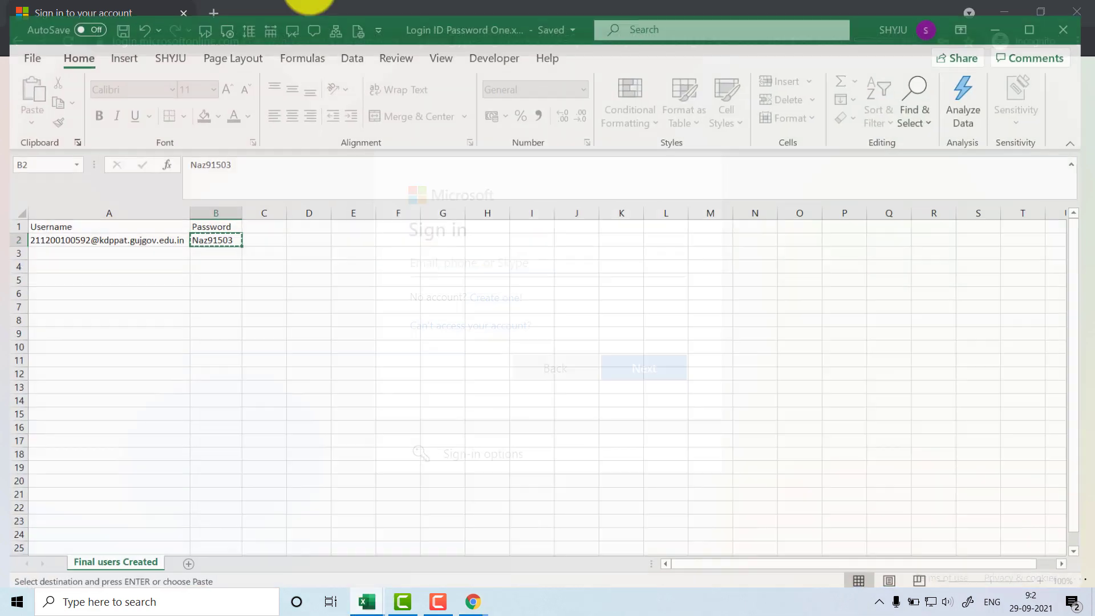
left_click(114, 228)
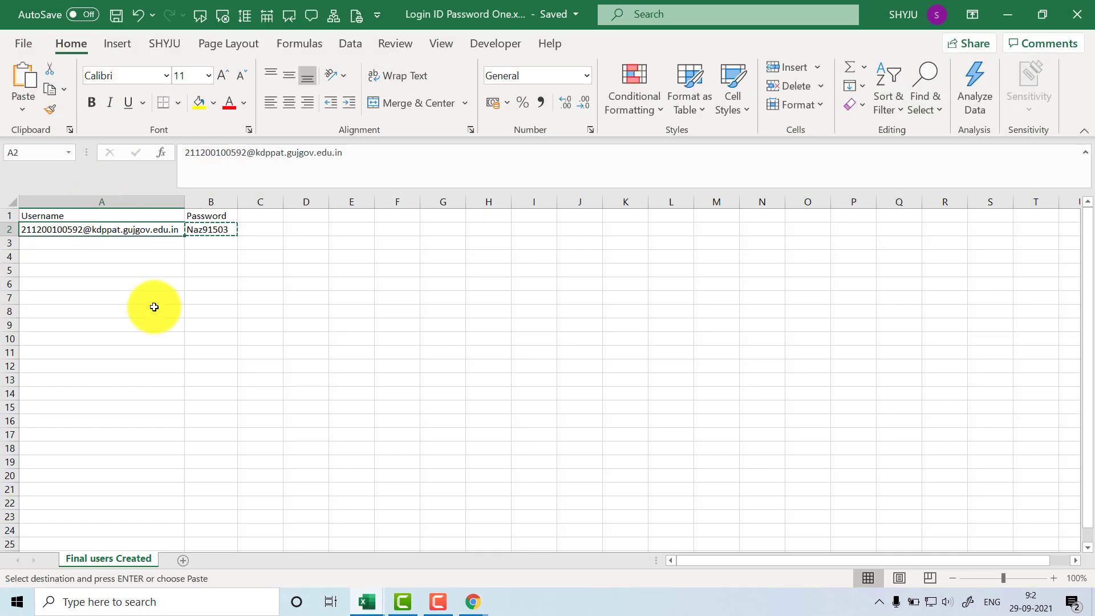
double_click(24, 228)
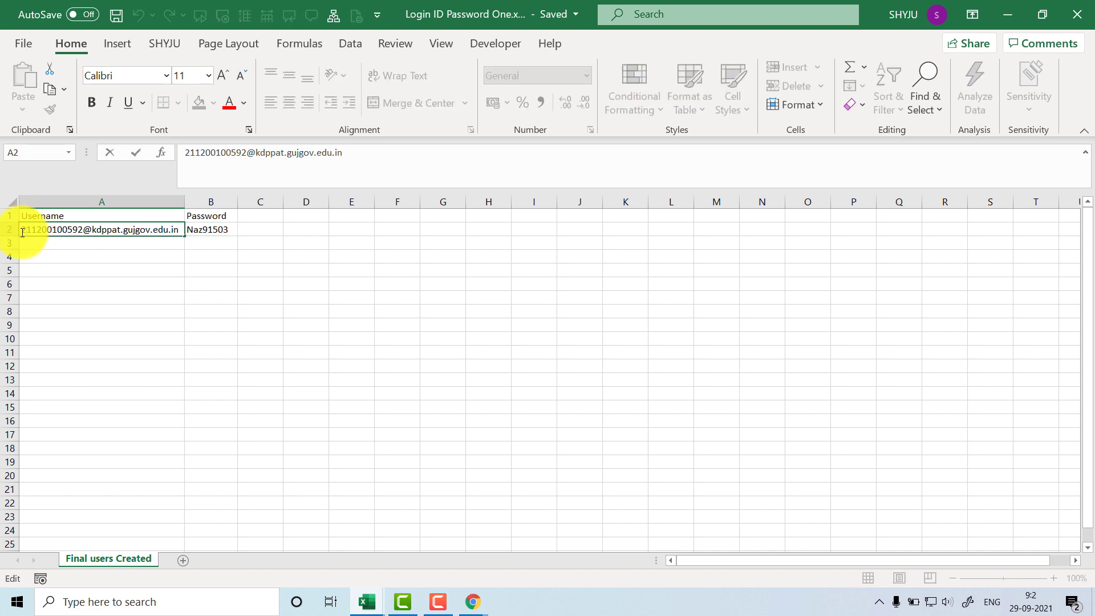
left_click_drag(22, 232, 83, 231)
left_click(93, 254)
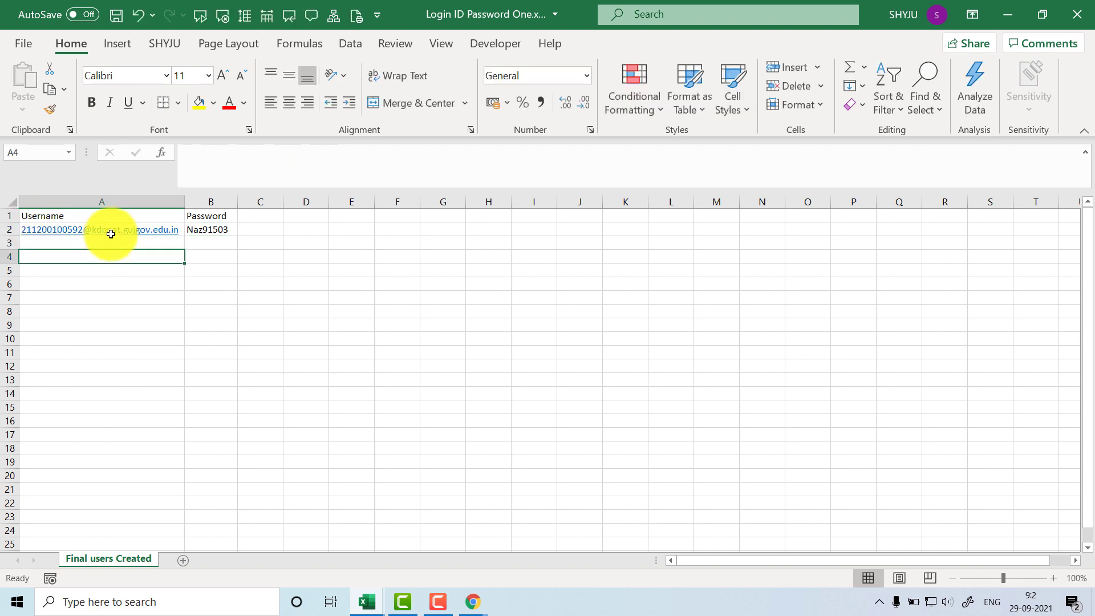
left_click(180, 226)
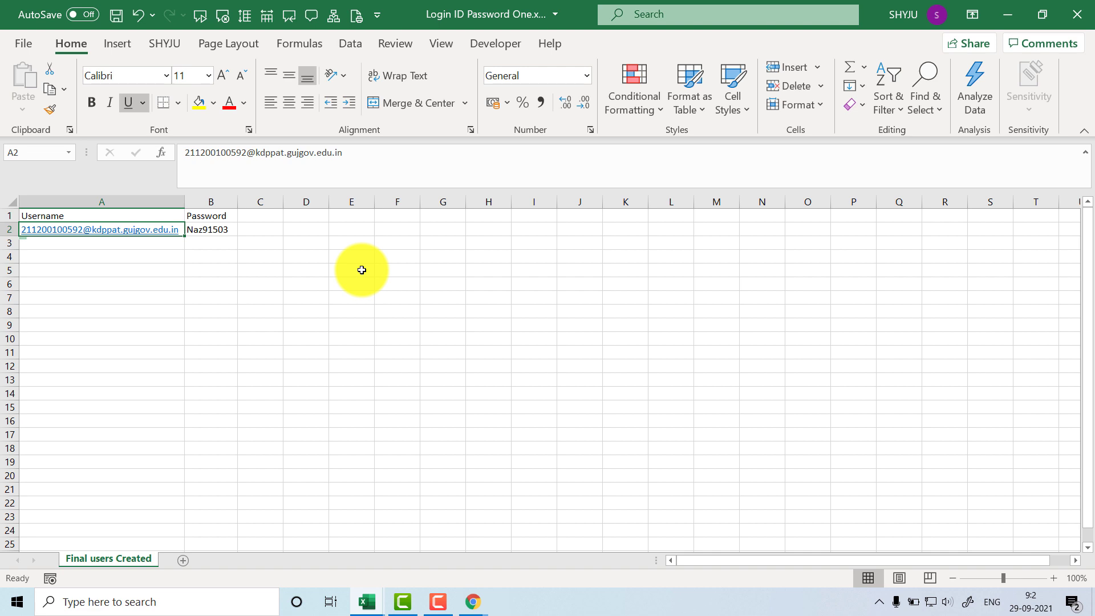
key("ctrl+c")
Paste the username into the sign-in page's email field in Chrome.
mouse_move(488, 583)
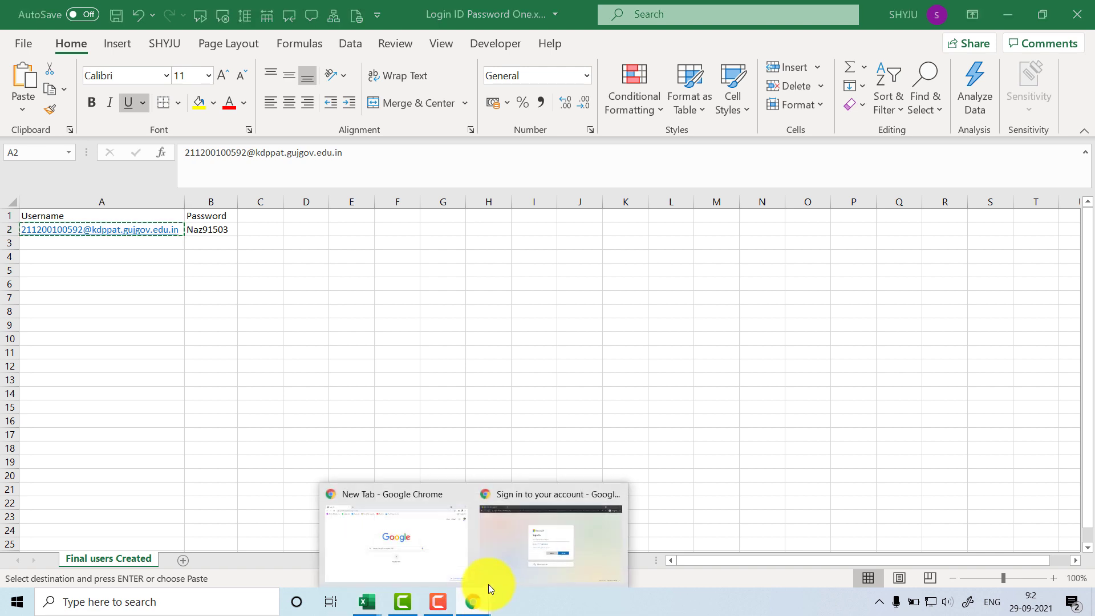
left_click(536, 498)
left_click(483, 258)
key("ctrl+v")
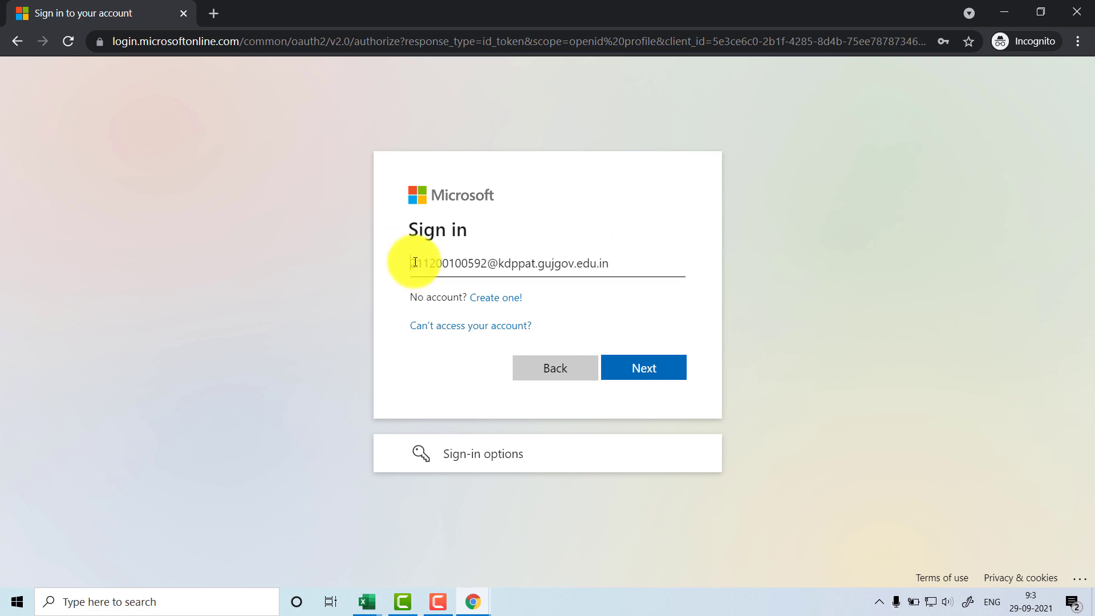
Check the pasted school email address, submit it with Next, and focus the password field.
left_click_drag(413, 262, 638, 262)
left_click(638, 262)
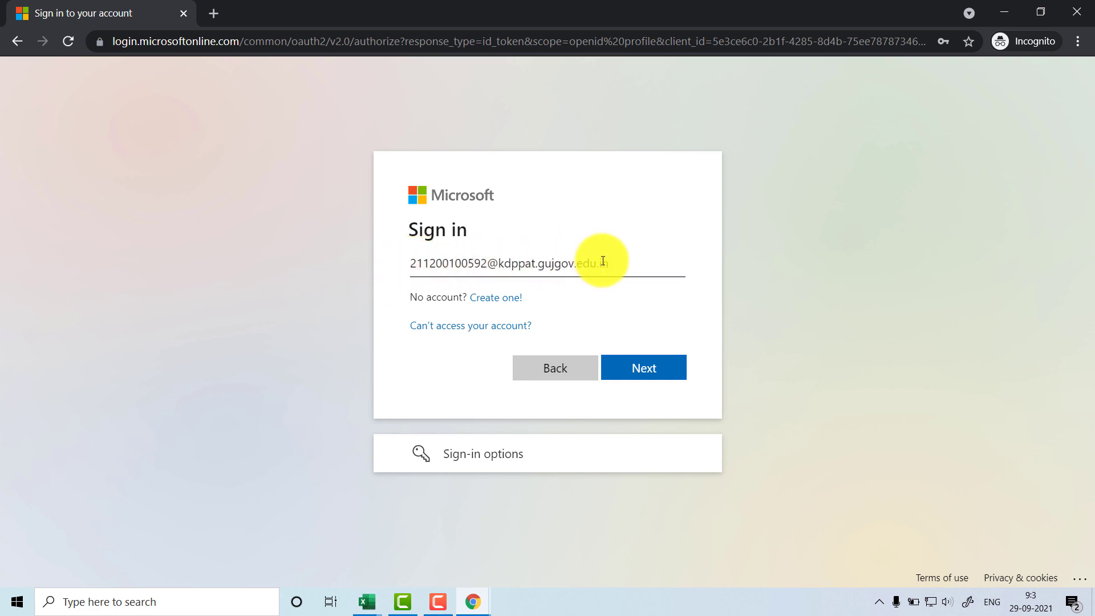
left_click_drag(611, 261, 406, 256)
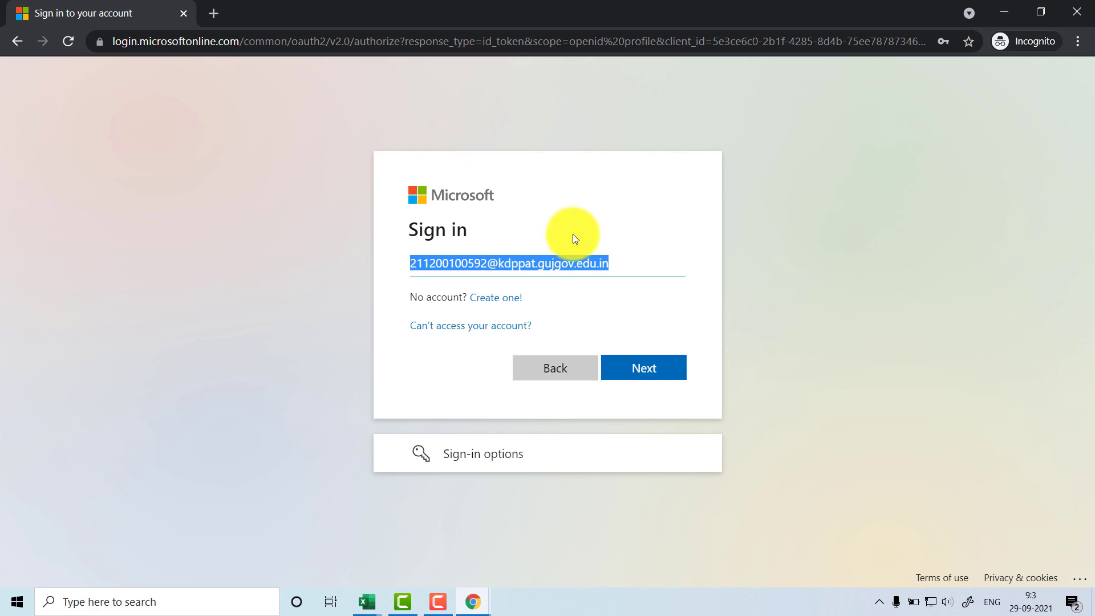
left_click(622, 263)
left_click_drag(622, 262, 403, 264)
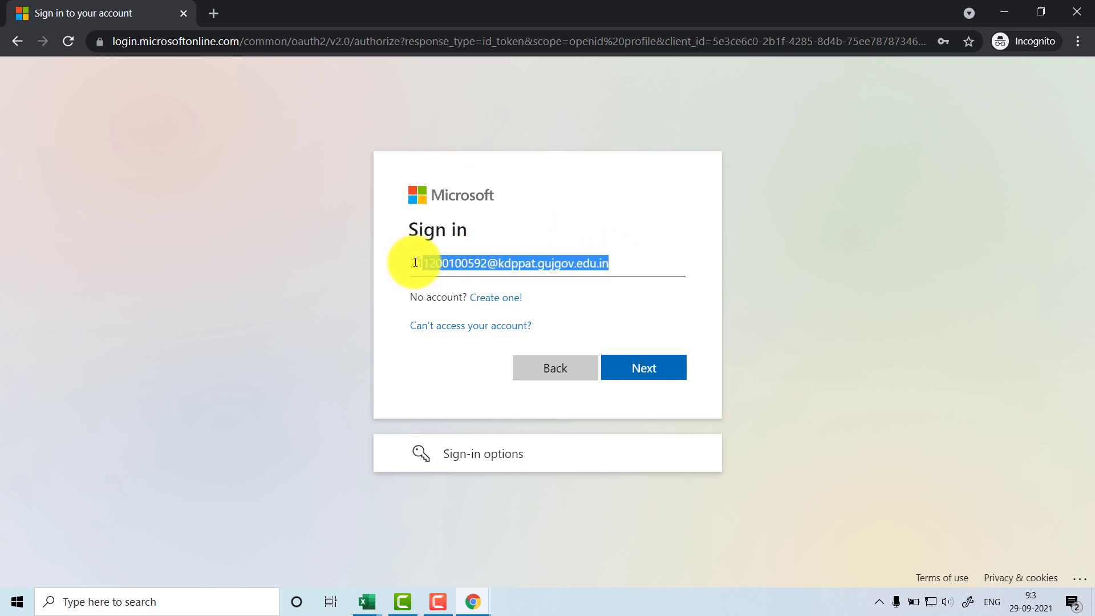
left_click(661, 369)
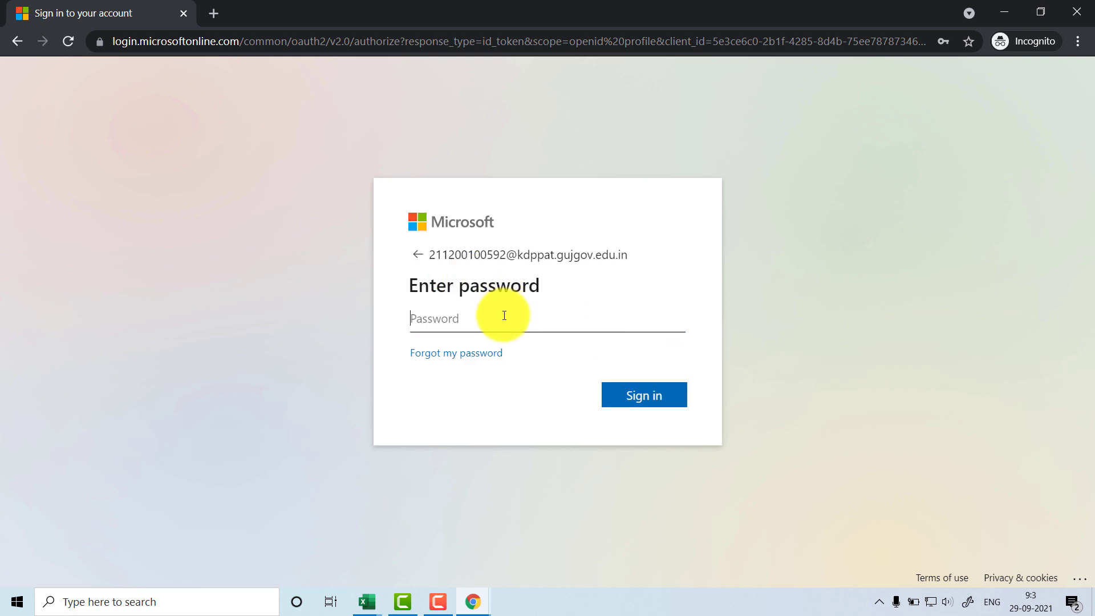
left_click(504, 315)
Copy the initial password from cell B2 and return to the sign-in password field.
mouse_move(365, 599)
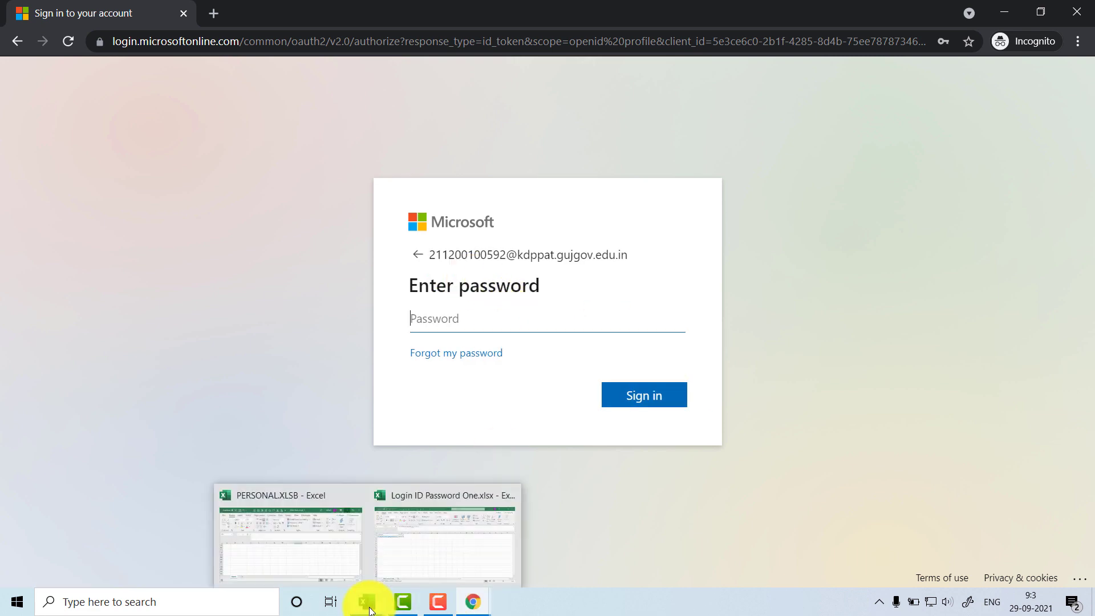
left_click(416, 511)
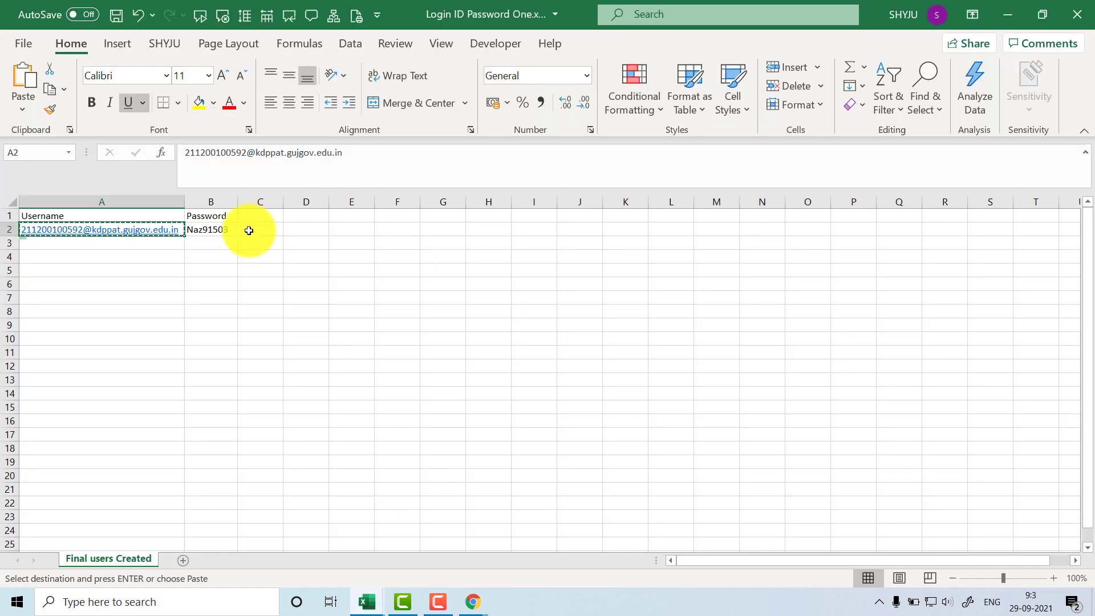
left_click(226, 228)
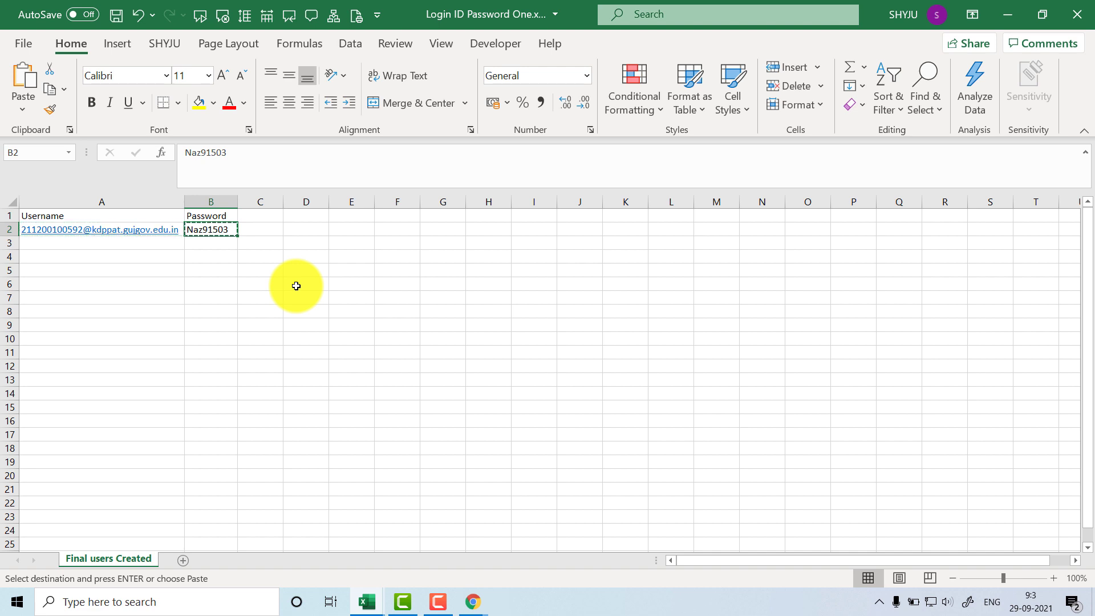
key("ctrl+c")
mouse_move(472, 604)
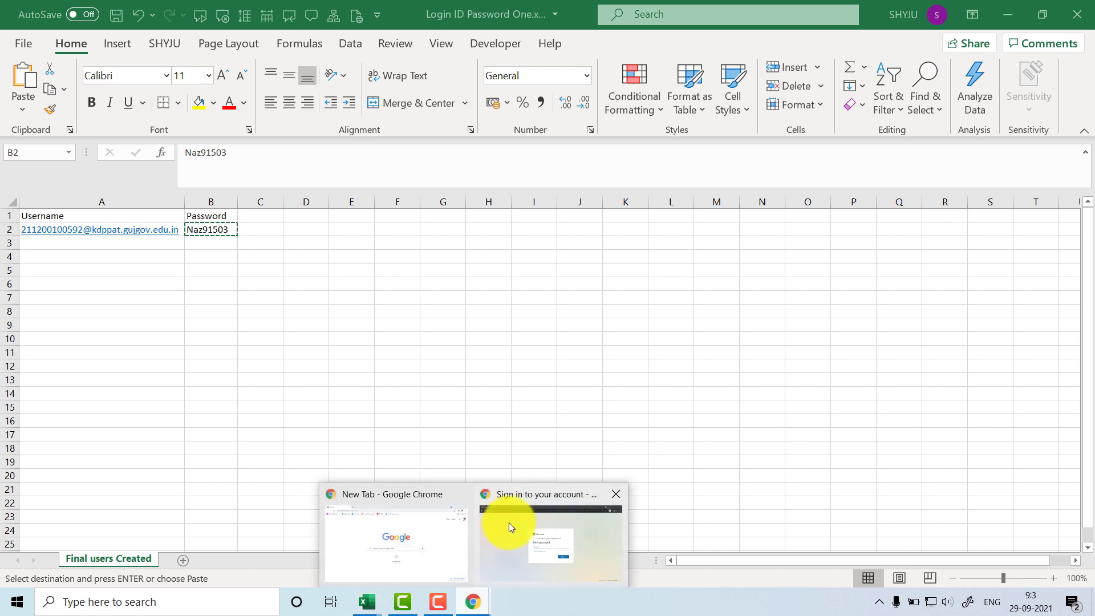
left_click(511, 523)
left_click(498, 323)
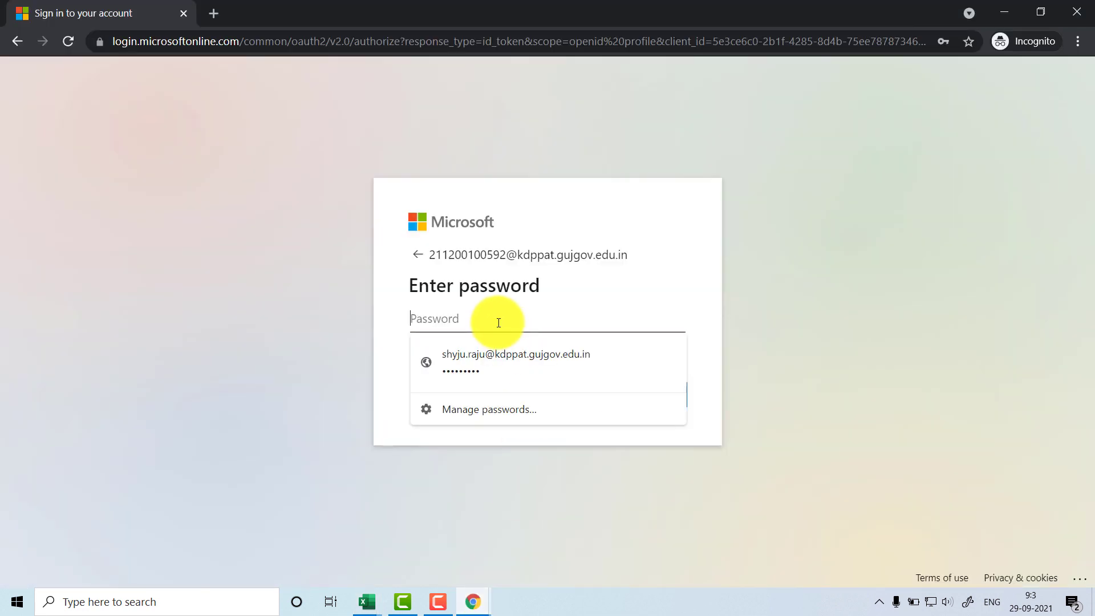
Paste the initial password into the password field, minimize Excel, and sign in.
key("ctrl+v")
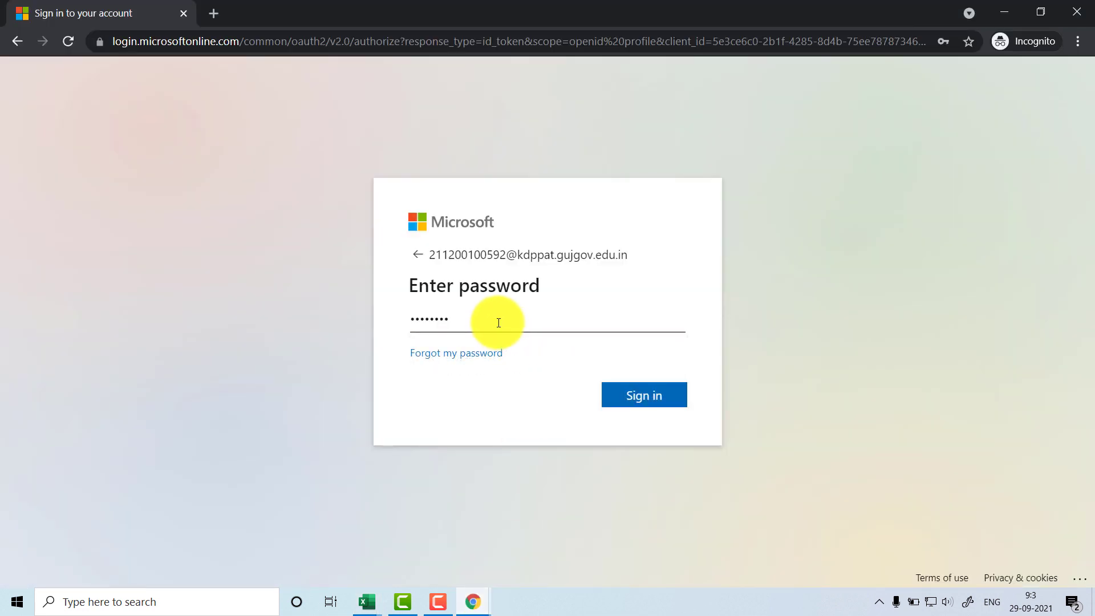
left_click_drag(456, 317, 398, 337)
left_click(367, 600)
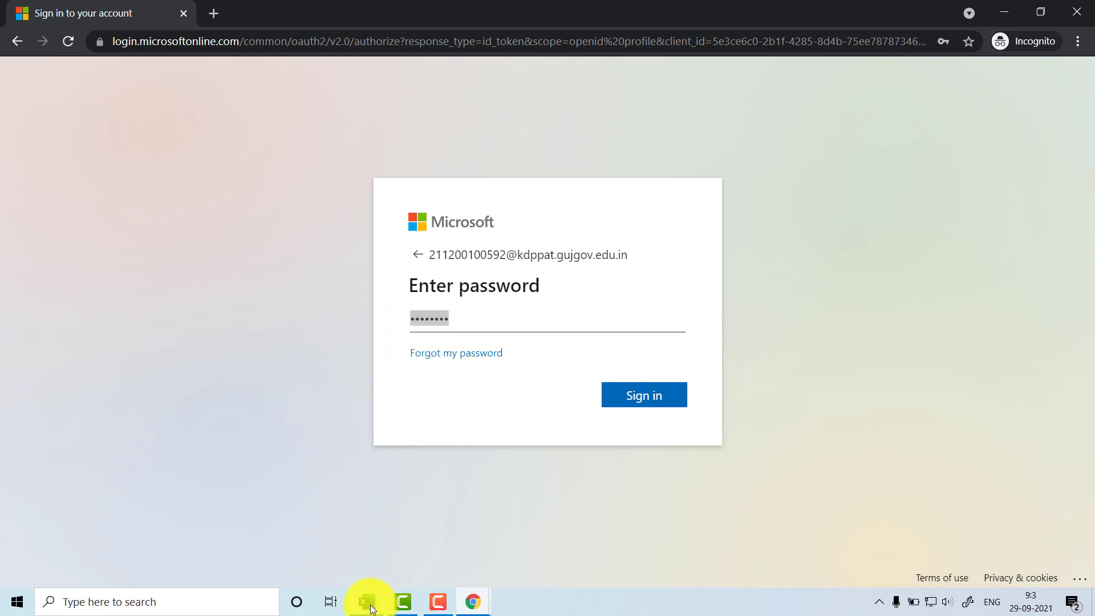
left_click(422, 506)
left_click(264, 270)
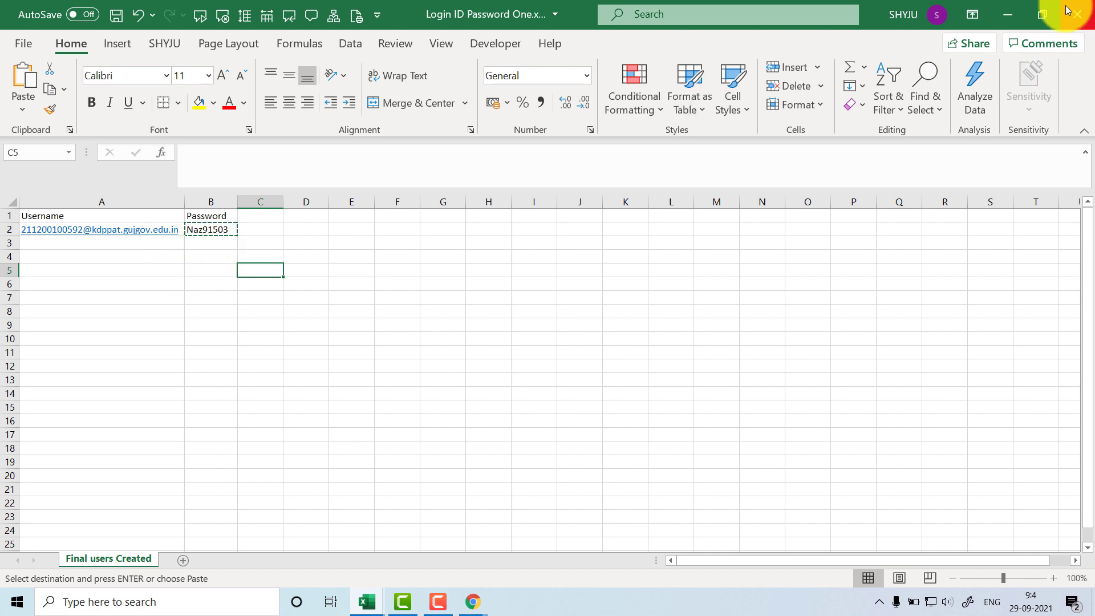
left_click(1008, 14)
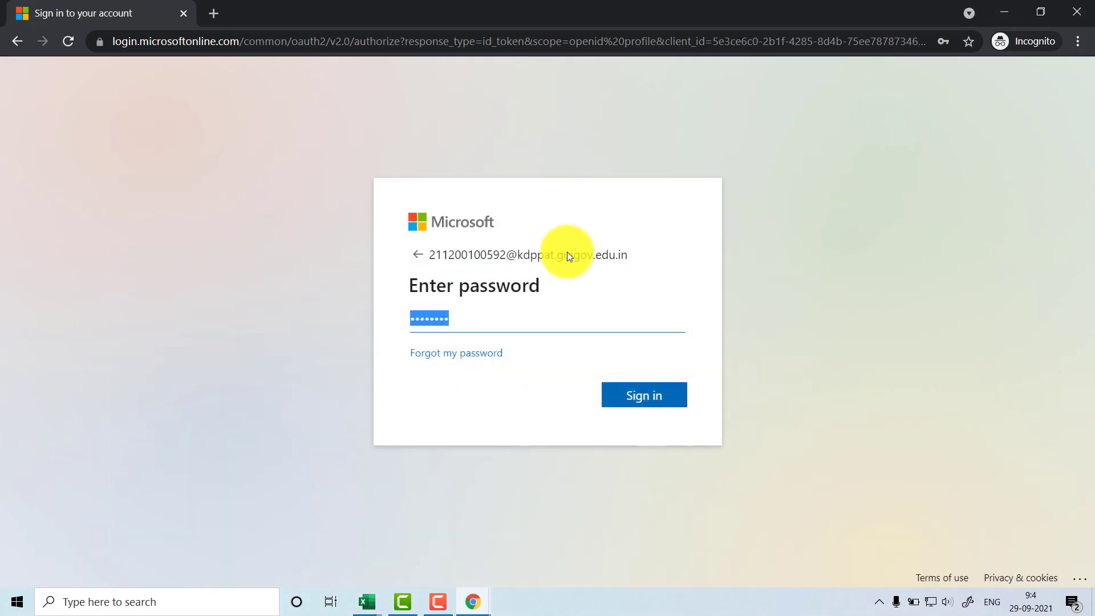
left_click(481, 313)
left_click(654, 403)
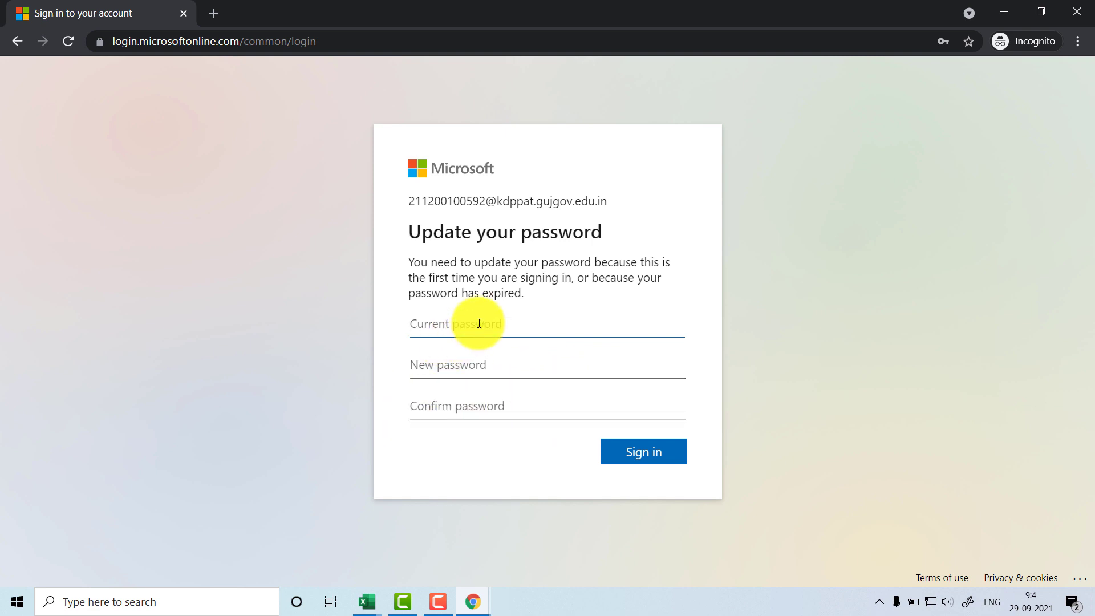
Paste the initial password from cell B2 into the Current password field.
mouse_move(366, 601)
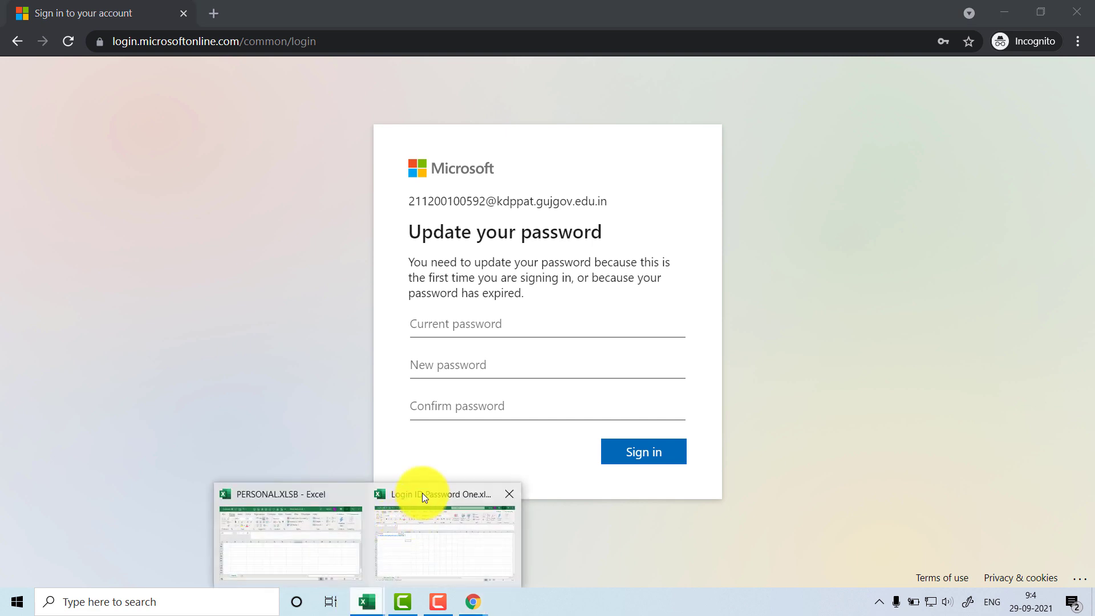
left_click(421, 493)
left_click(227, 229)
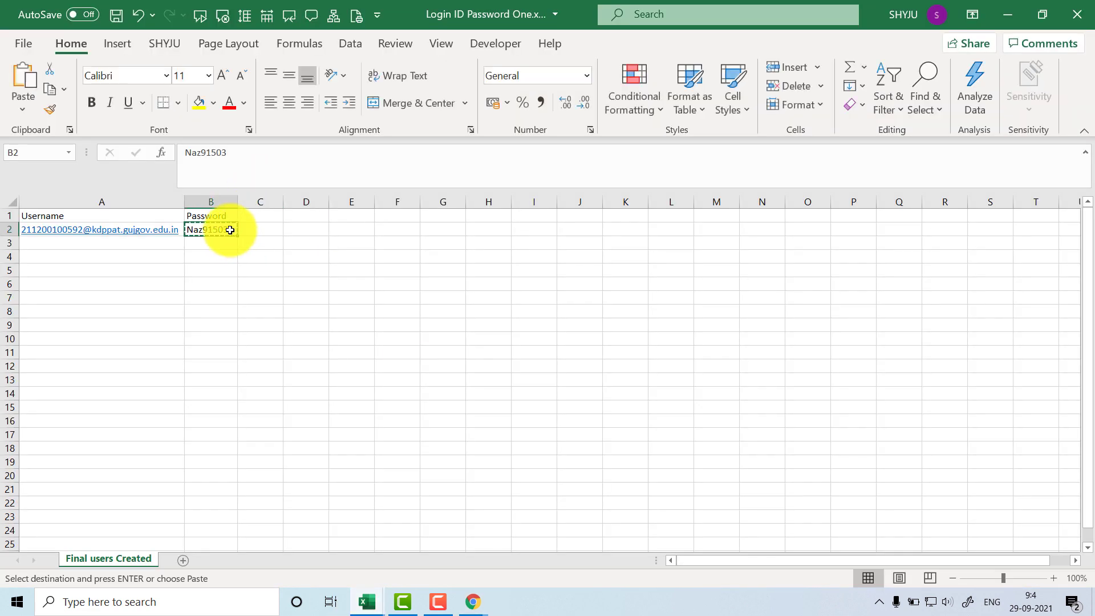
left_click(1008, 14)
left_click(492, 331)
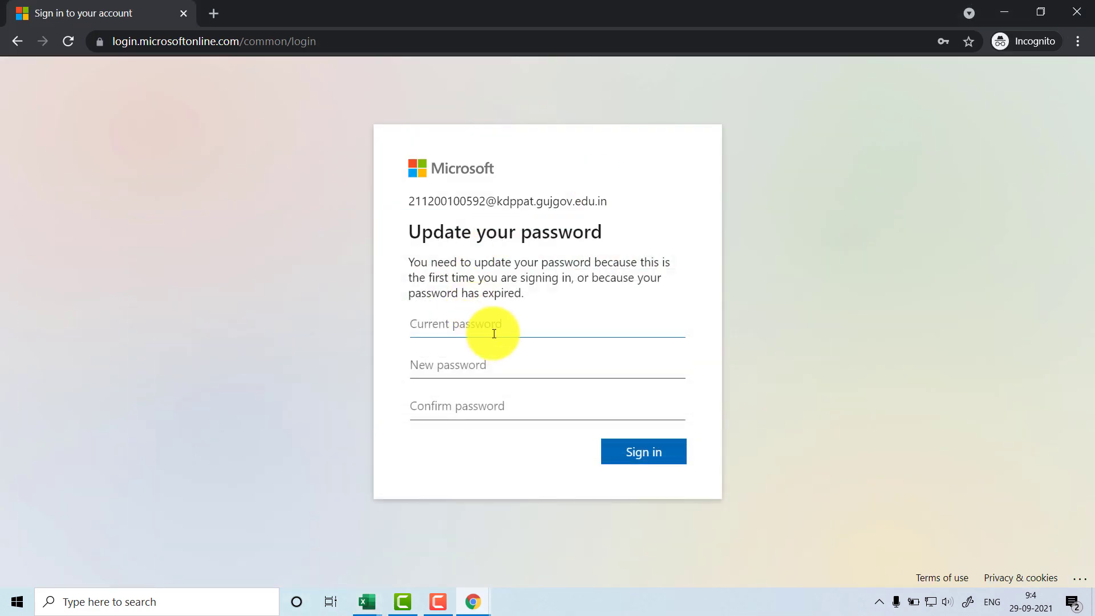
key("ctrl+v")
Focus the New password field and dismiss Chrome's saved-password suggestions.
left_click(471, 367)
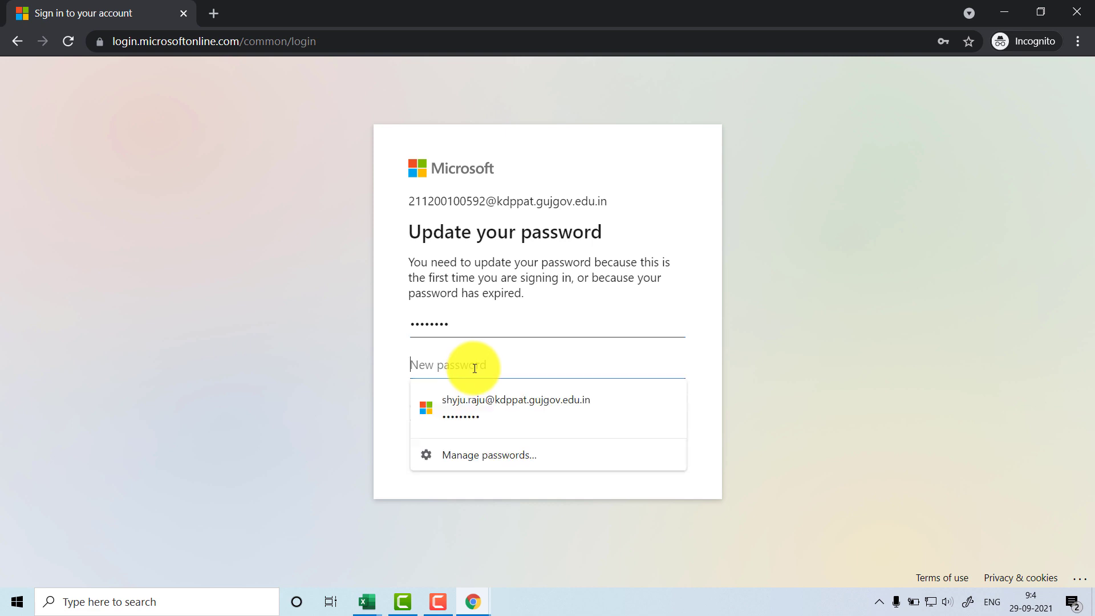
left_click(791, 359)
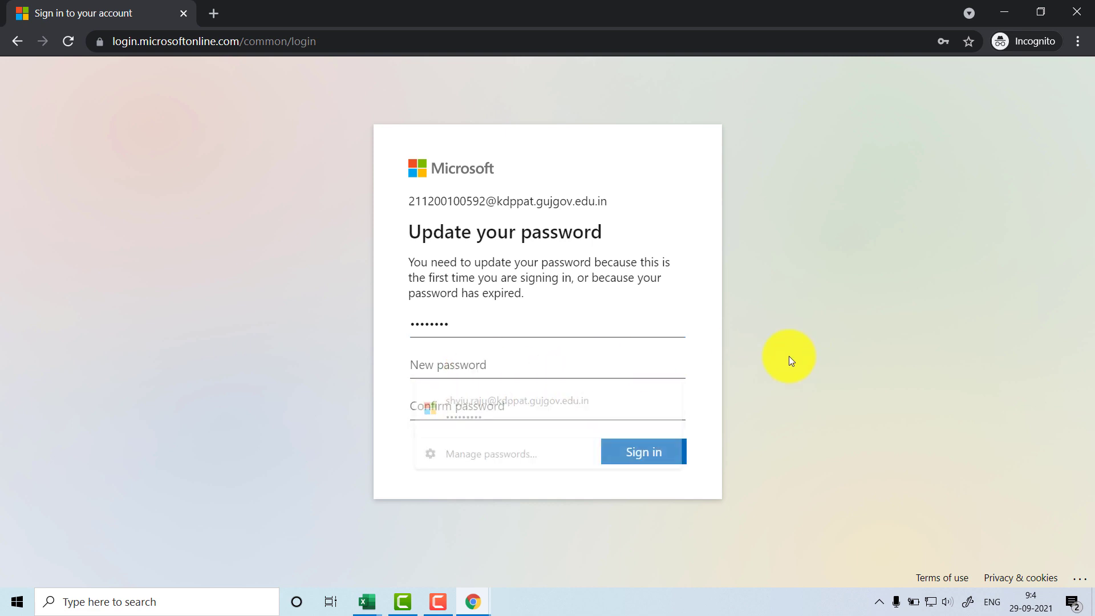
left_click(623, 364)
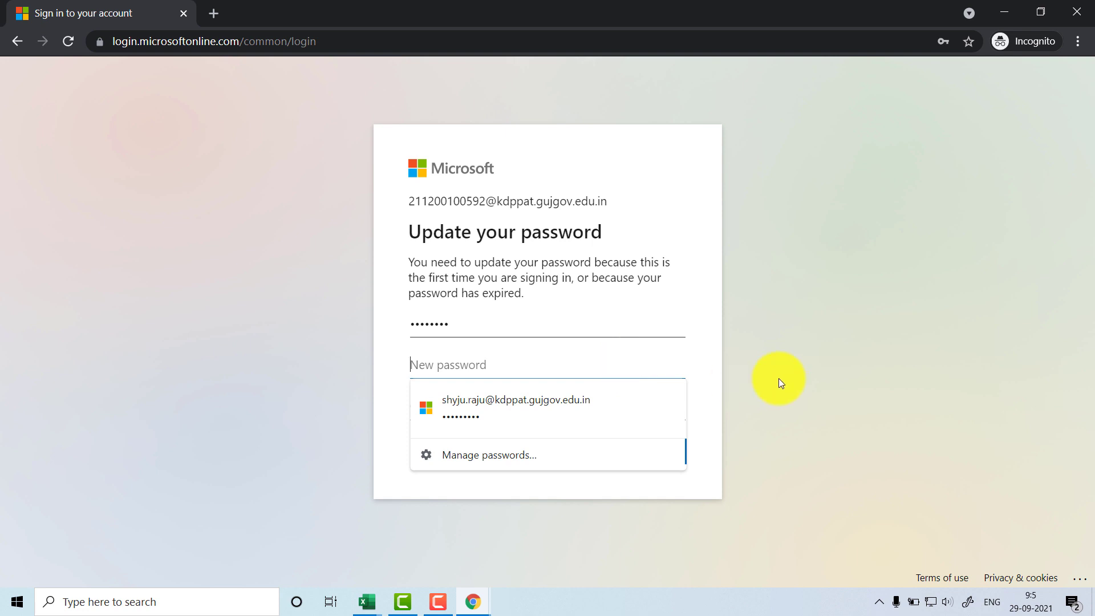
left_click(819, 368)
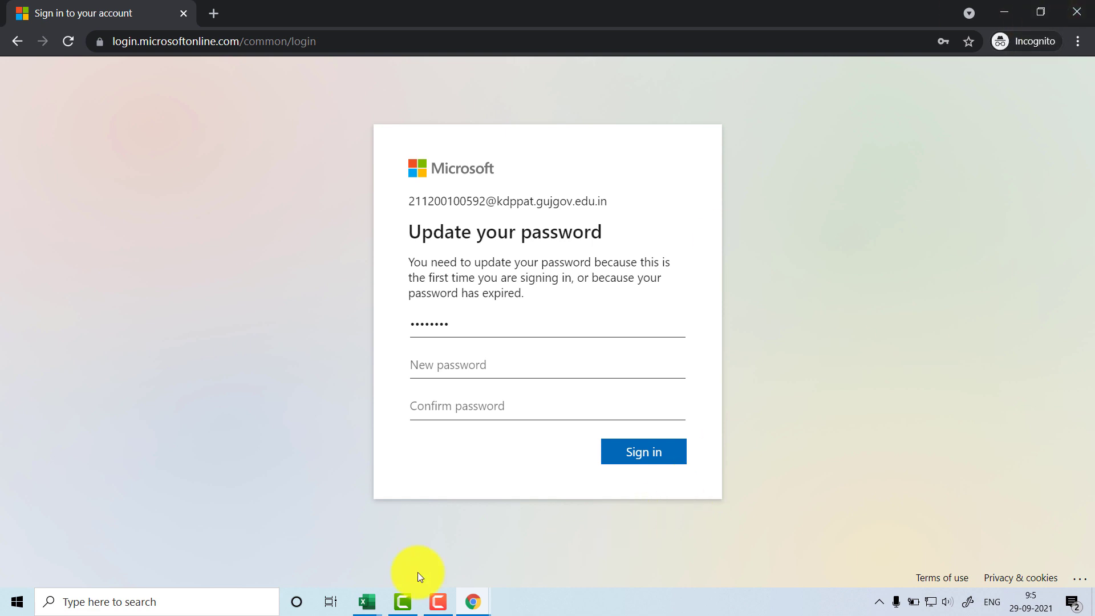
Recheck the initial password in cell B2, then select cell E5 for a new entry.
mouse_move(382, 611)
left_click(437, 505)
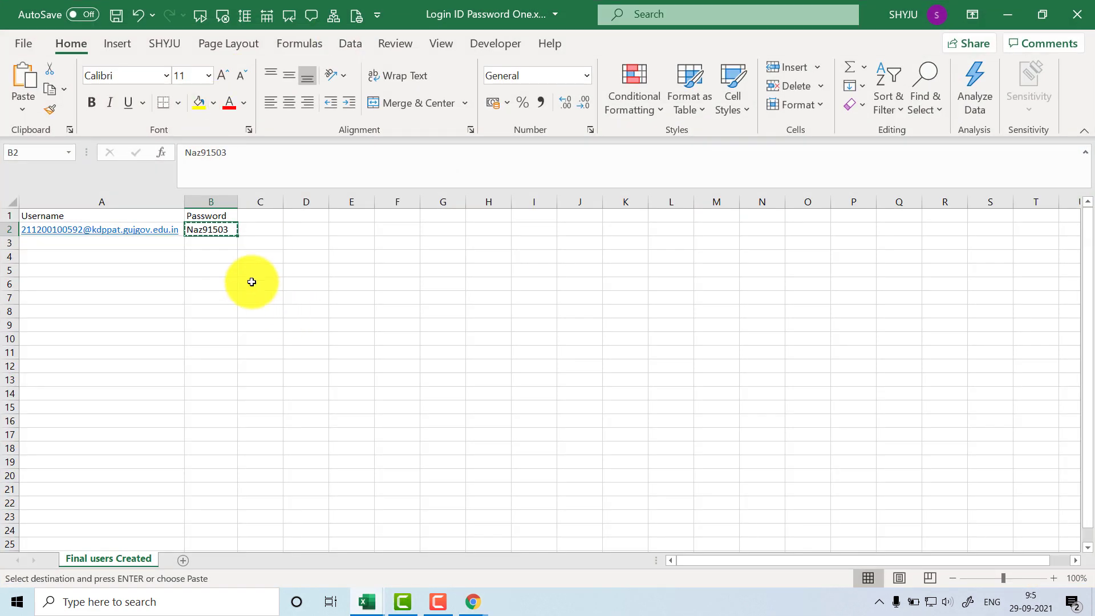
double_click(229, 228)
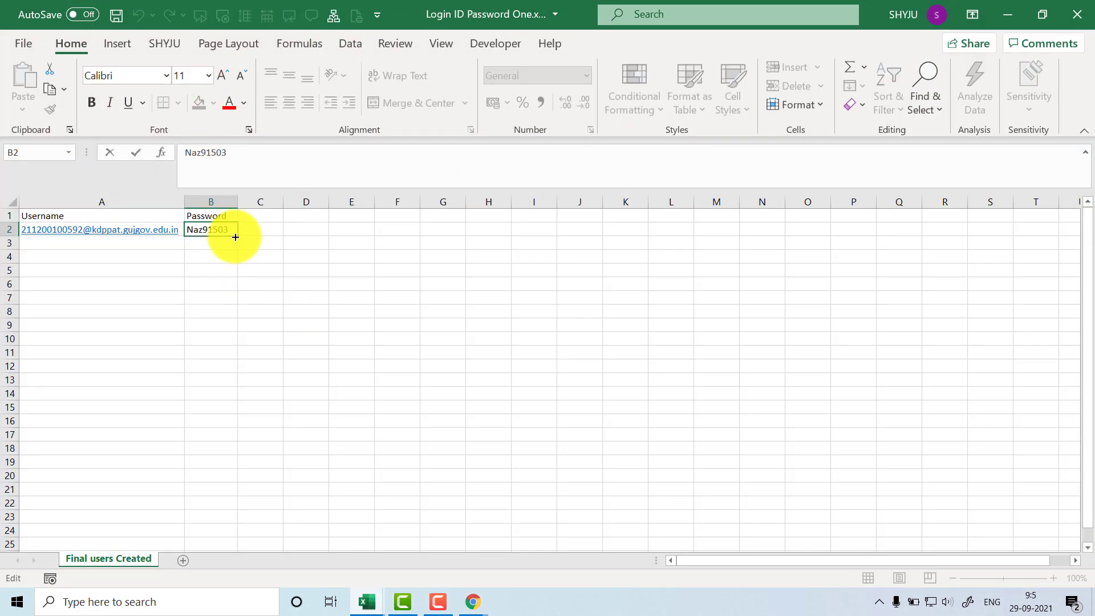
left_click(277, 330)
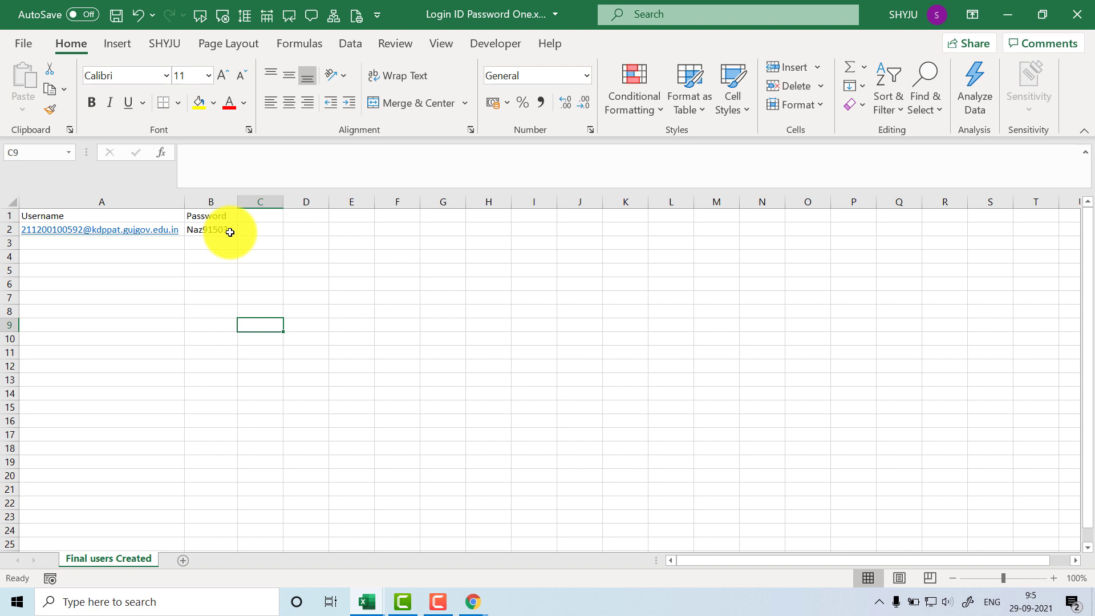
mouse_move(472, 599)
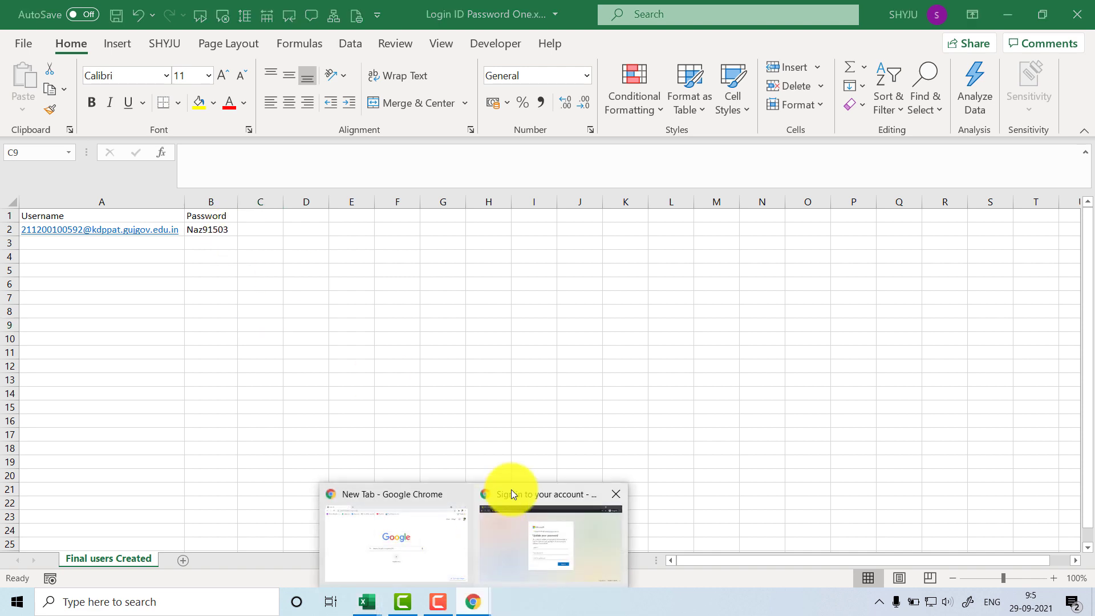
left_click(511, 494)
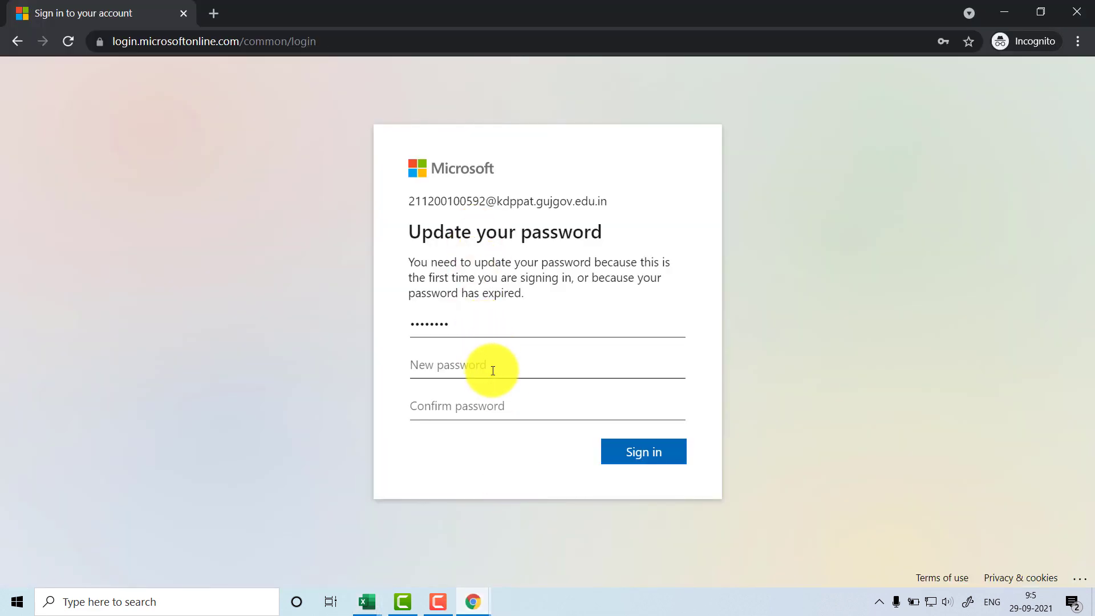
mouse_move(472, 599)
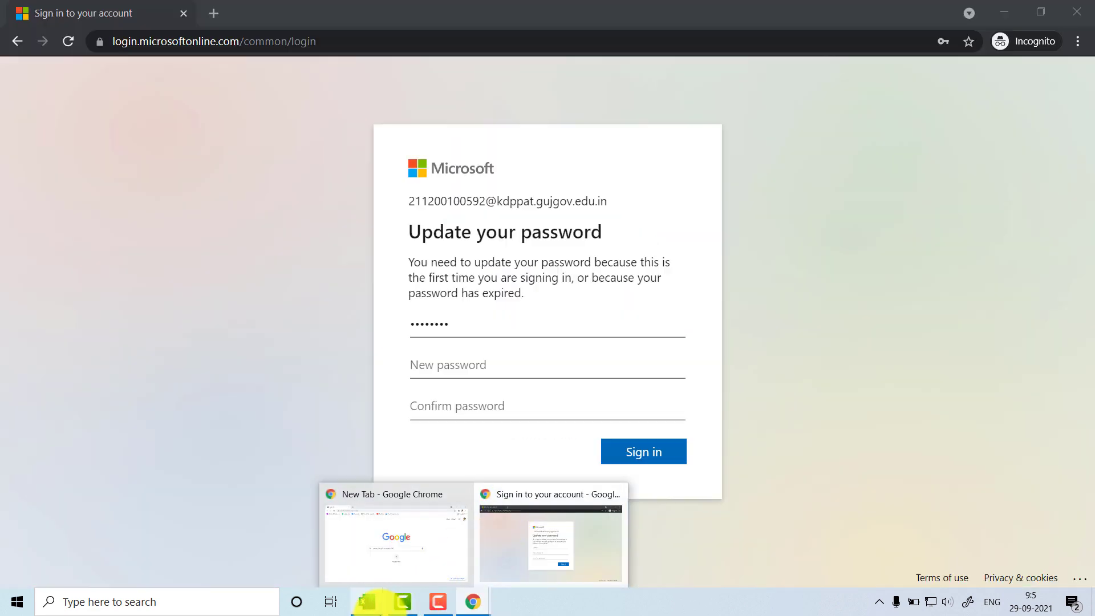
mouse_move(367, 600)
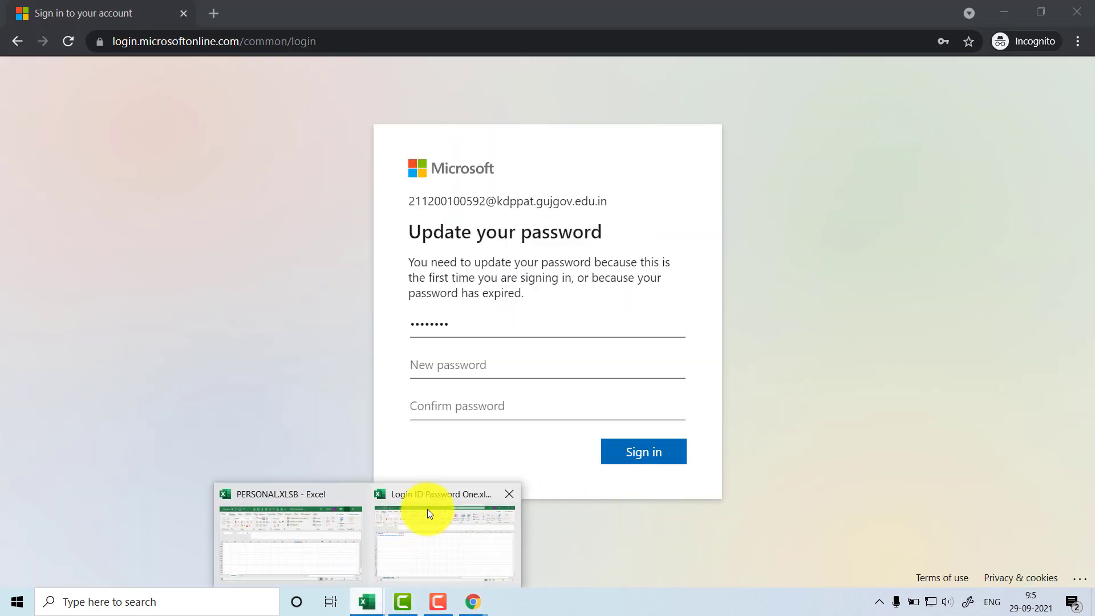
left_click(426, 508)
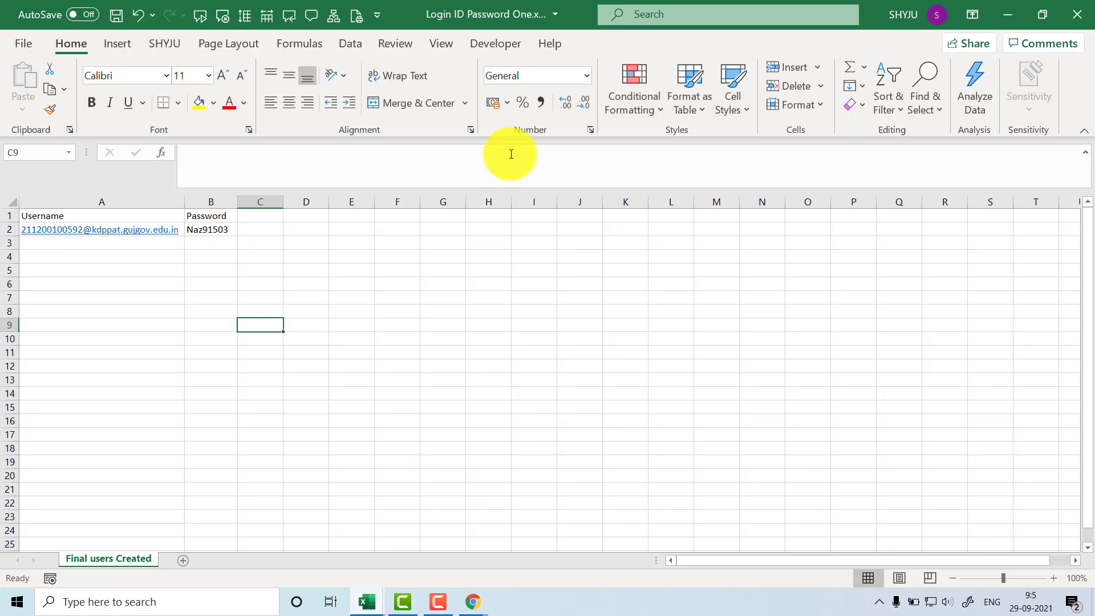
left_click(354, 269)
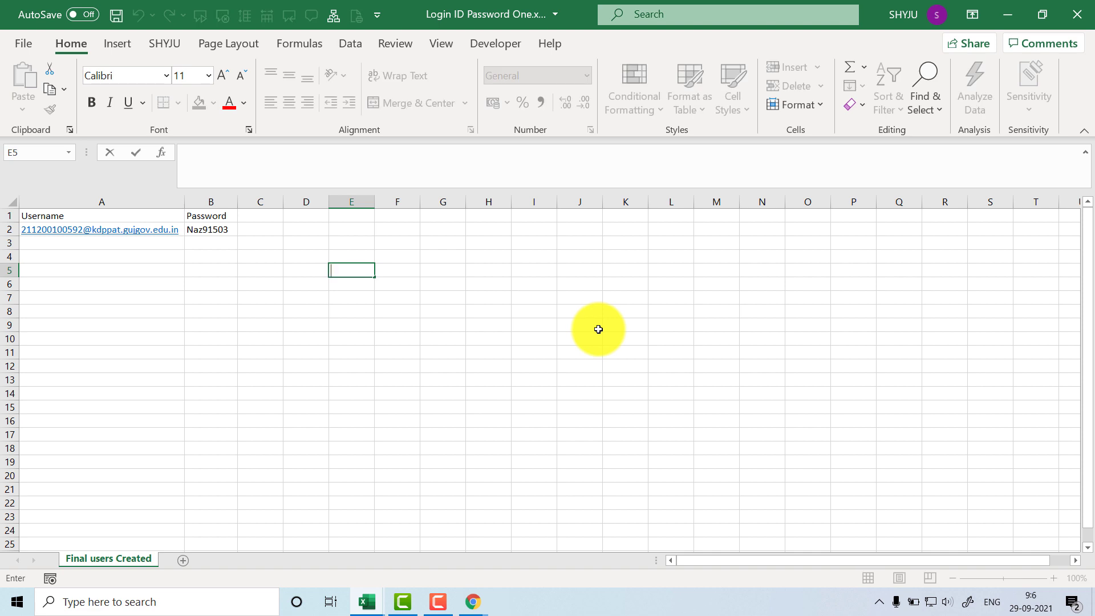
Type the planned new password into cell E5, correcting typos along the way.
type("K")
key("BackSpace")
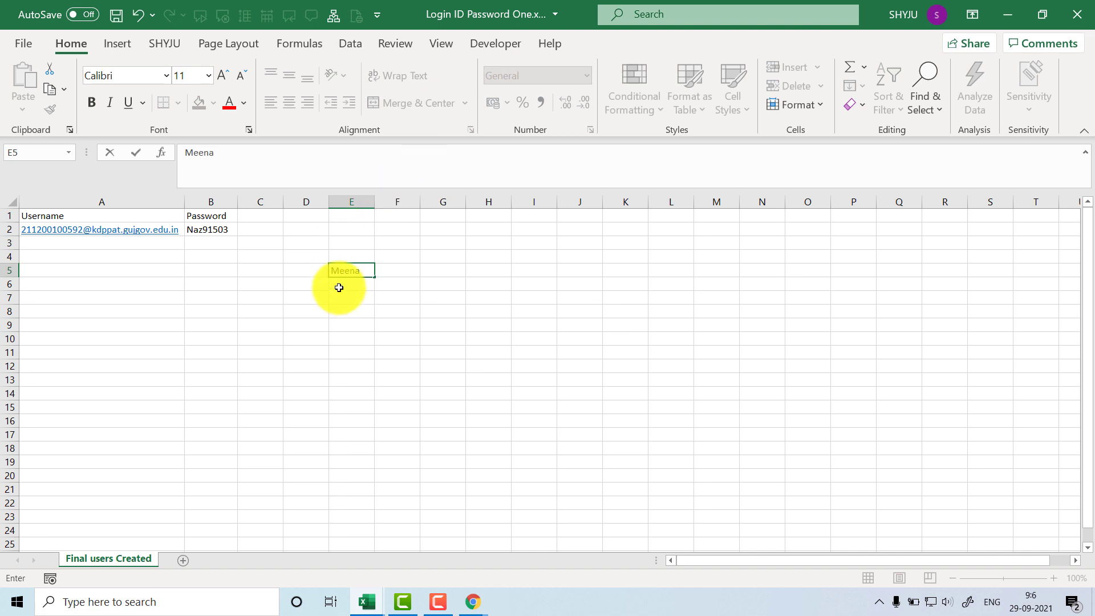
left_click_drag(324, 274, 355, 276)
left_click(372, 271)
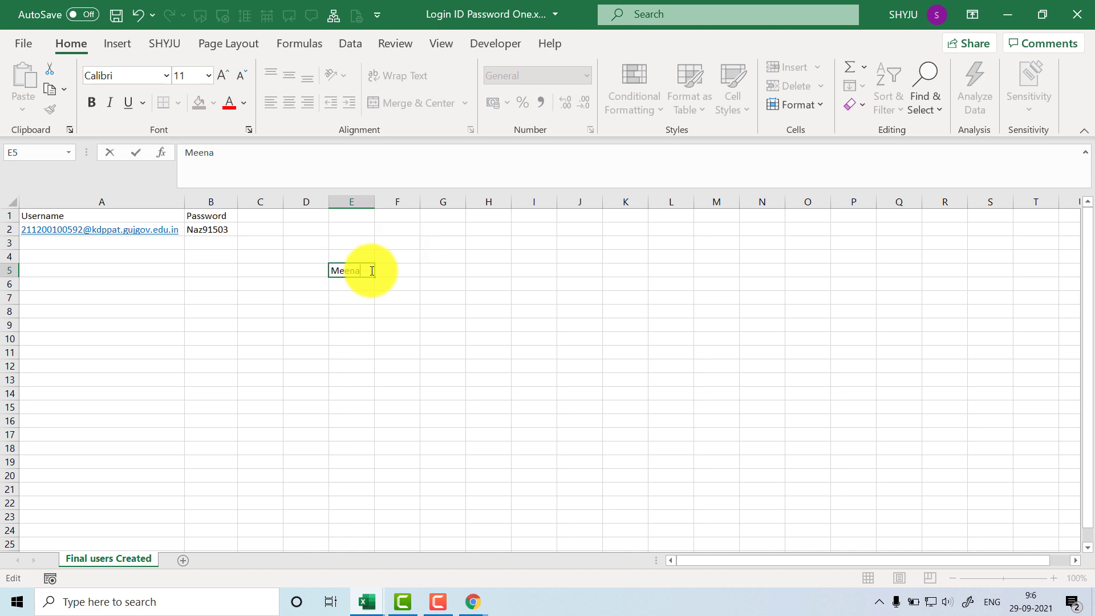
left_click(390, 316)
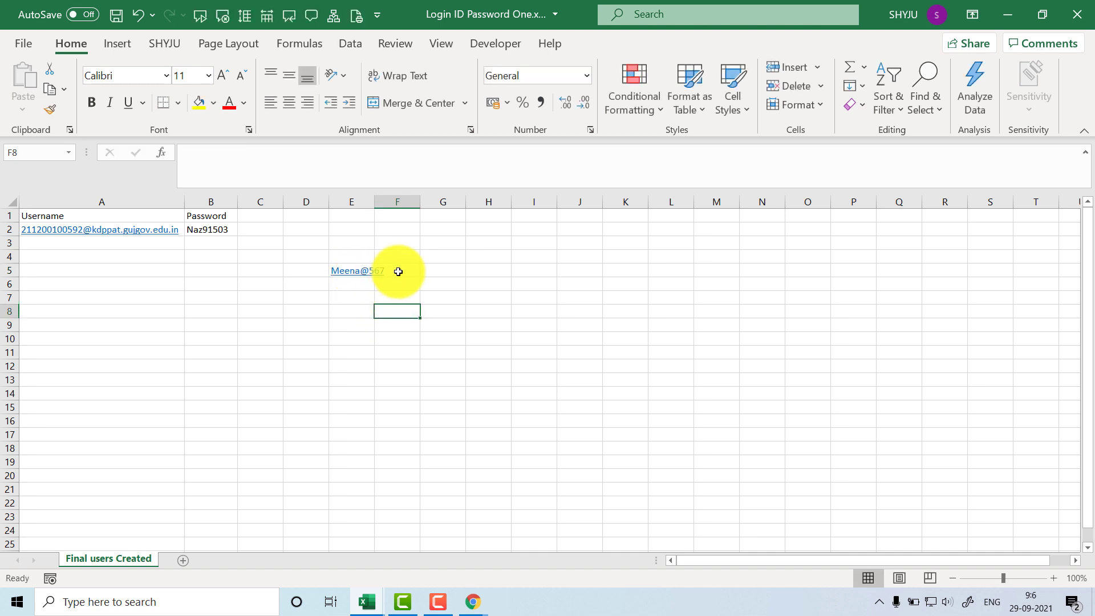
Follow E5's auto-created hyperlink into Mail, then close the Add an account window and Mail.
left_click(398, 271)
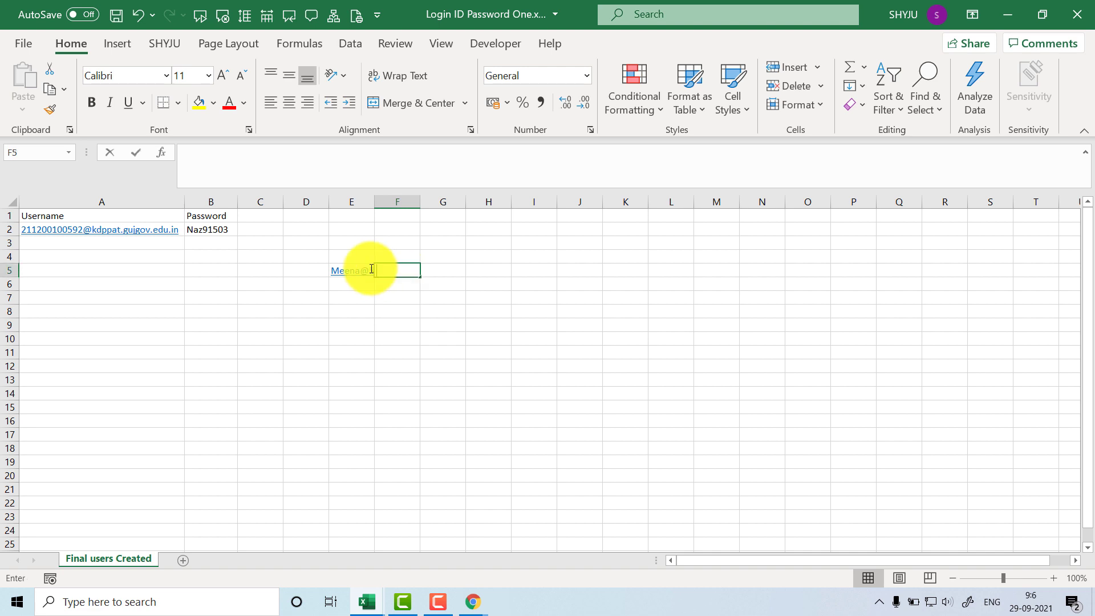
key("Home")
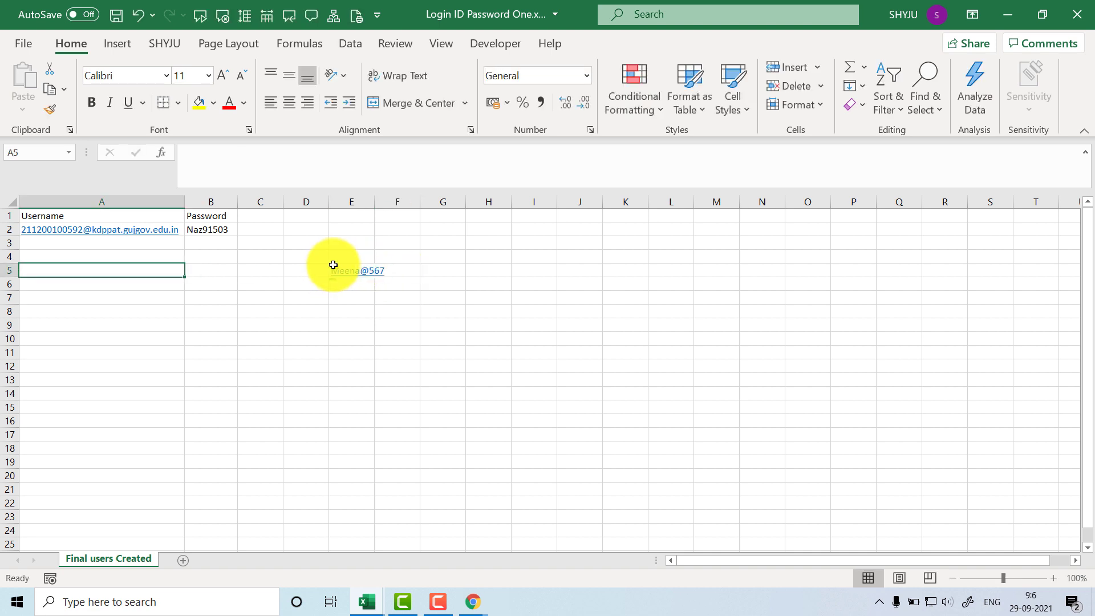
left_click(358, 264)
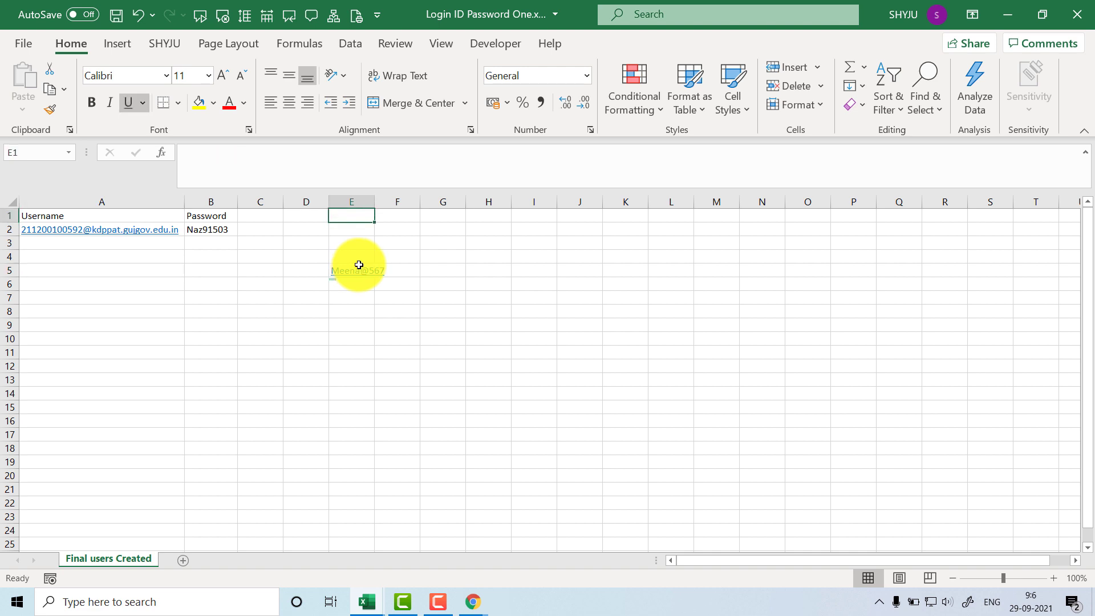
left_click(392, 266)
key("BackSpace")
left_click(334, 268)
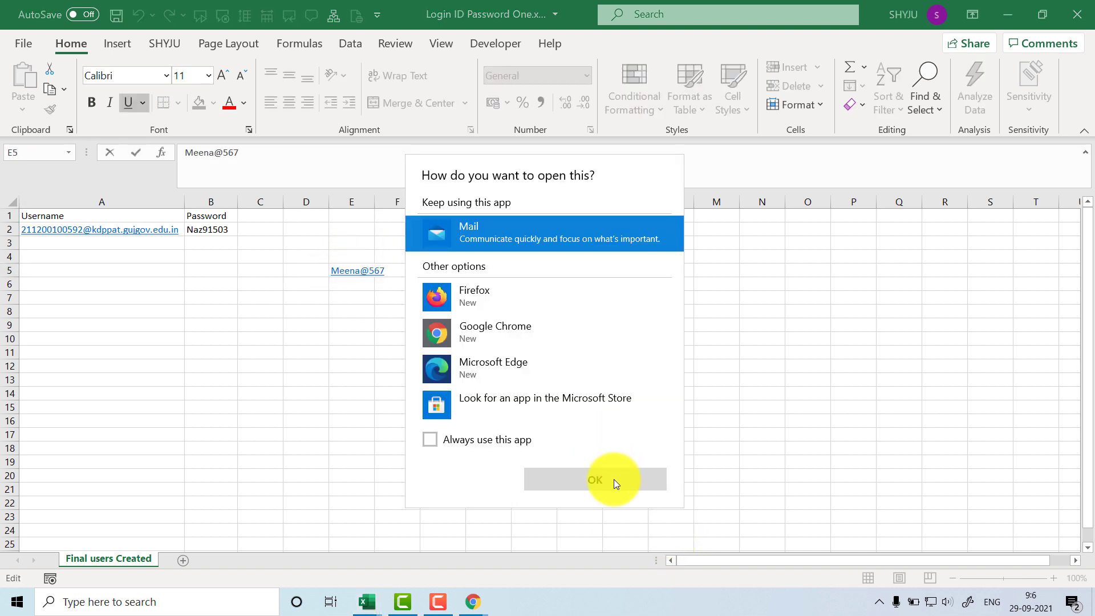
left_click(614, 479)
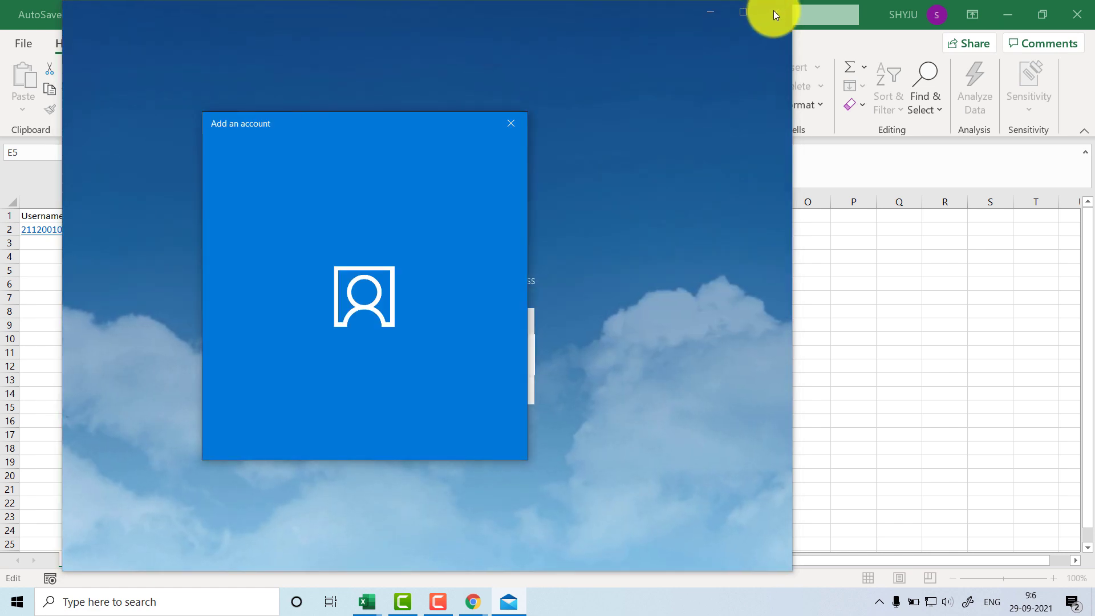
left_click(502, 123)
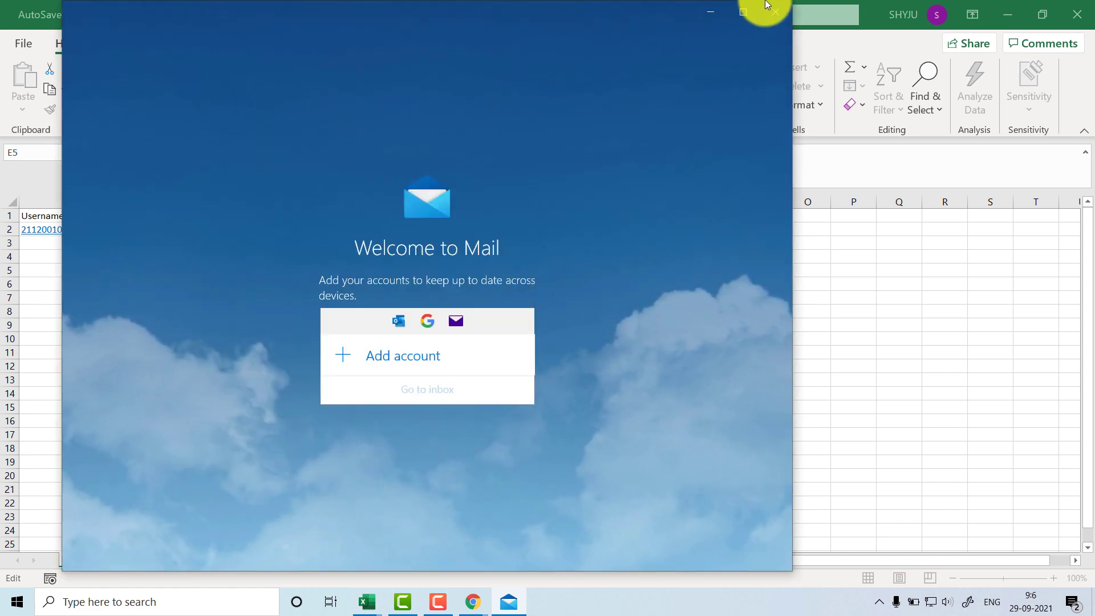
left_click(774, 13)
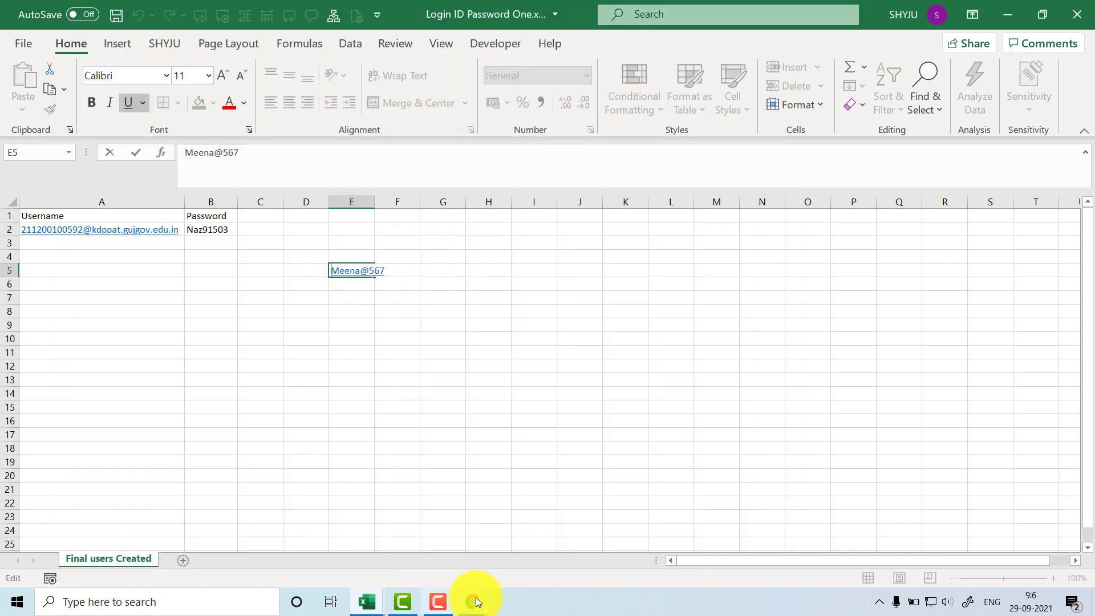
Enter the new password in the New password and Confirm password fields.
mouse_move(477, 613)
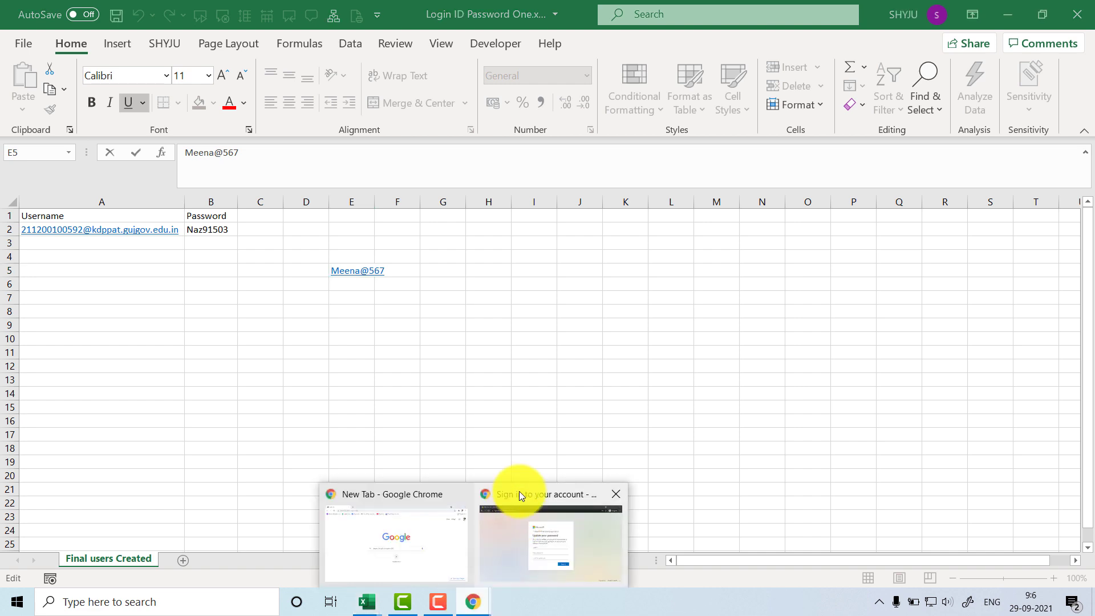
left_click(519, 491)
left_click(461, 366)
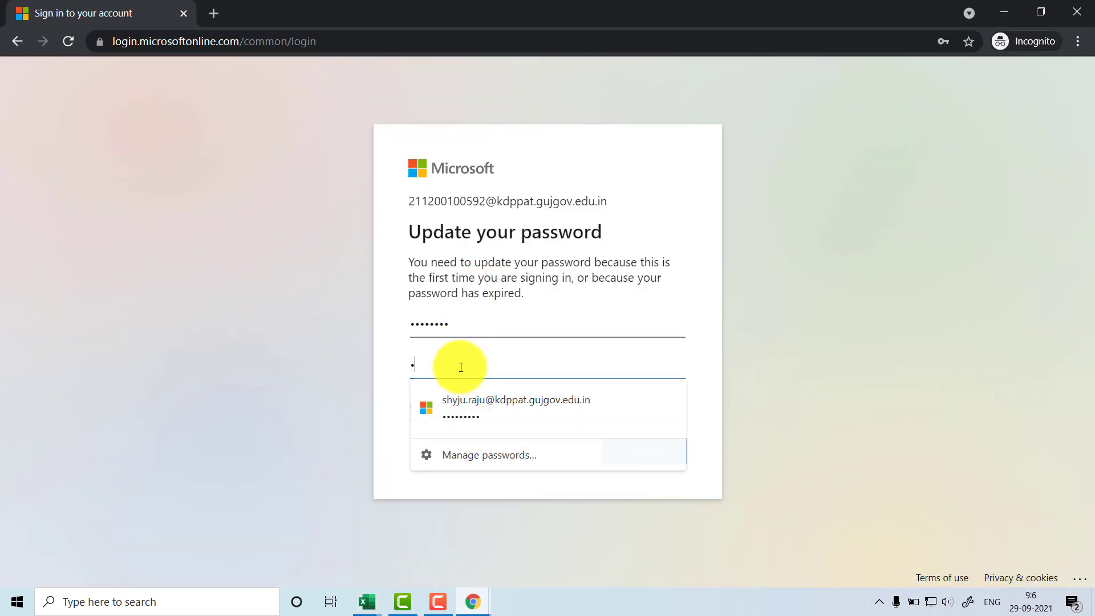
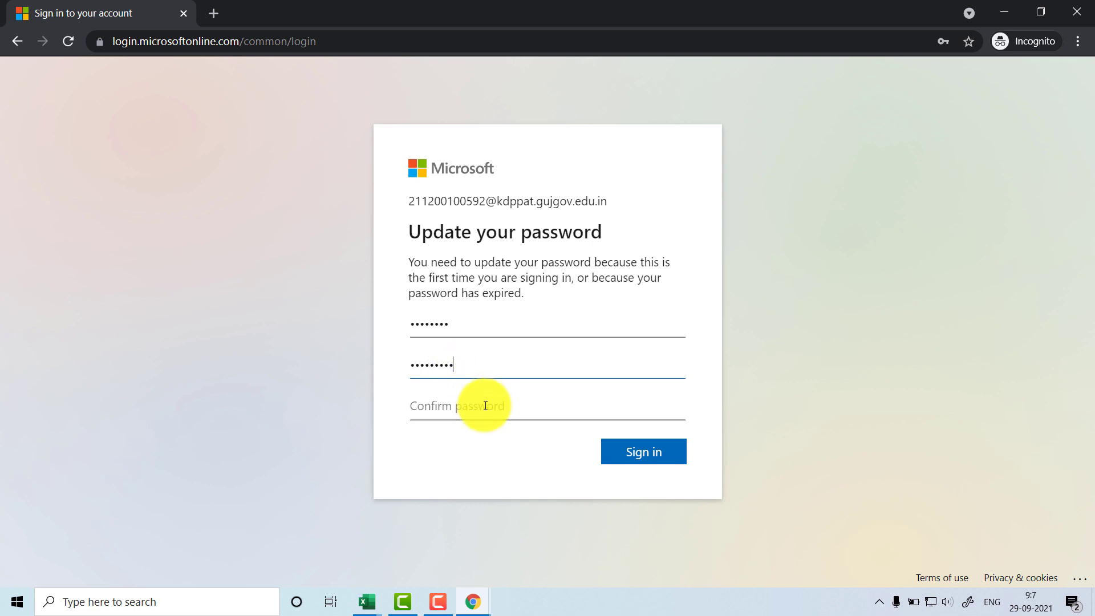
left_click(485, 406)
type("aaa")
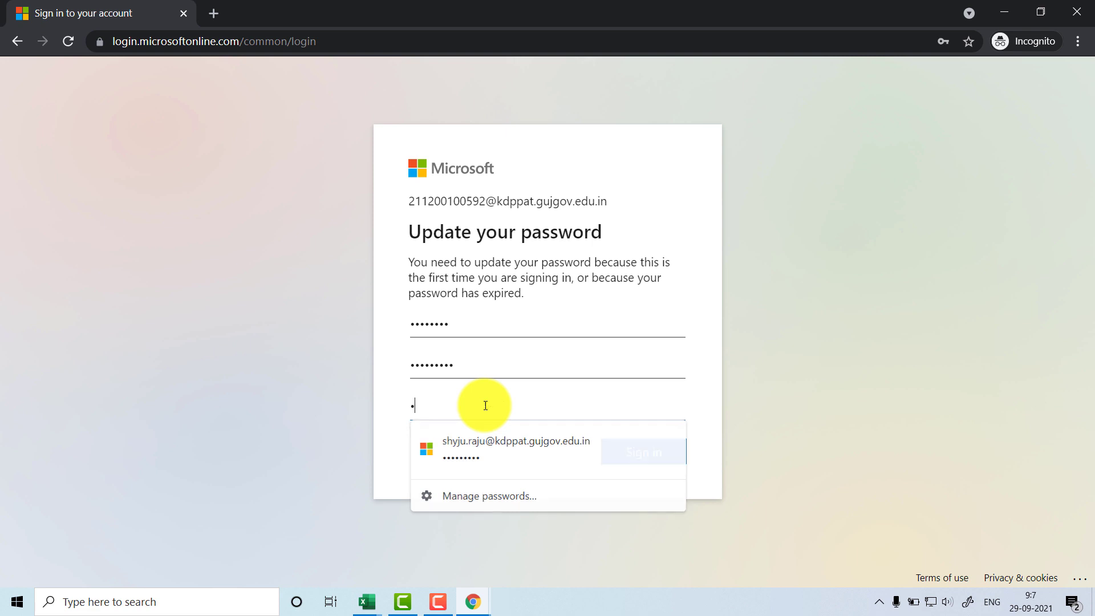
type("aa")
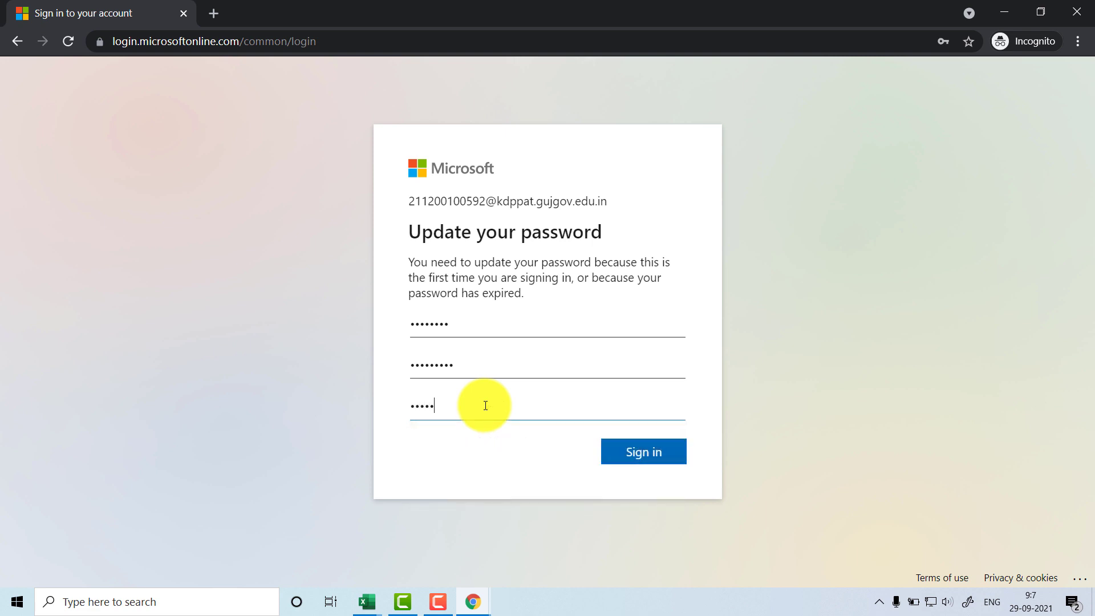
type("aaaa")
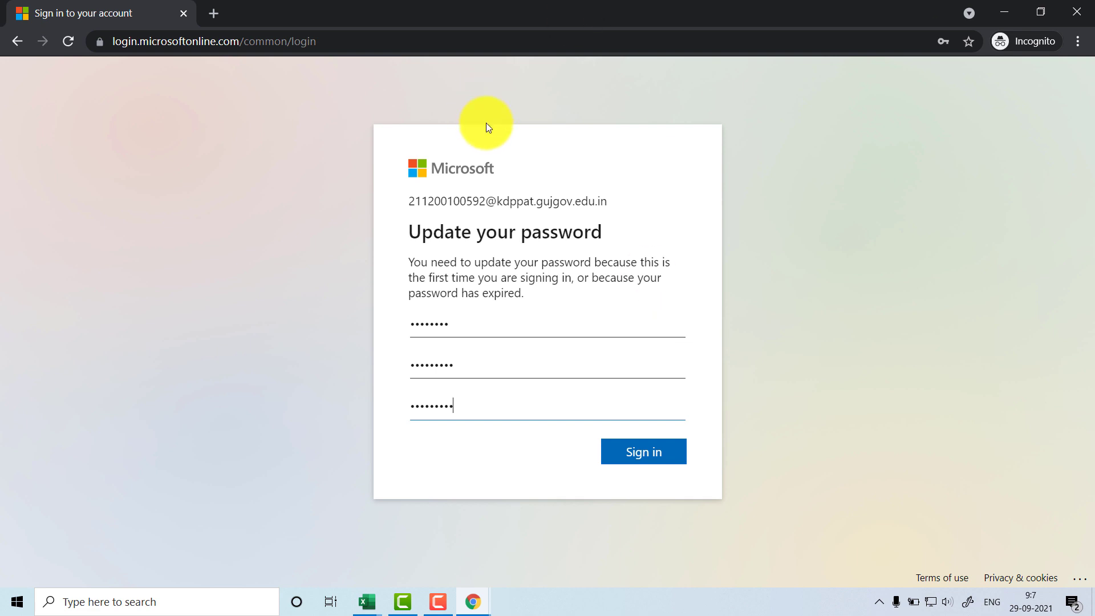
Highlight the account address on the sign-in card to point it out.
left_click_drag(403, 201, 626, 202)
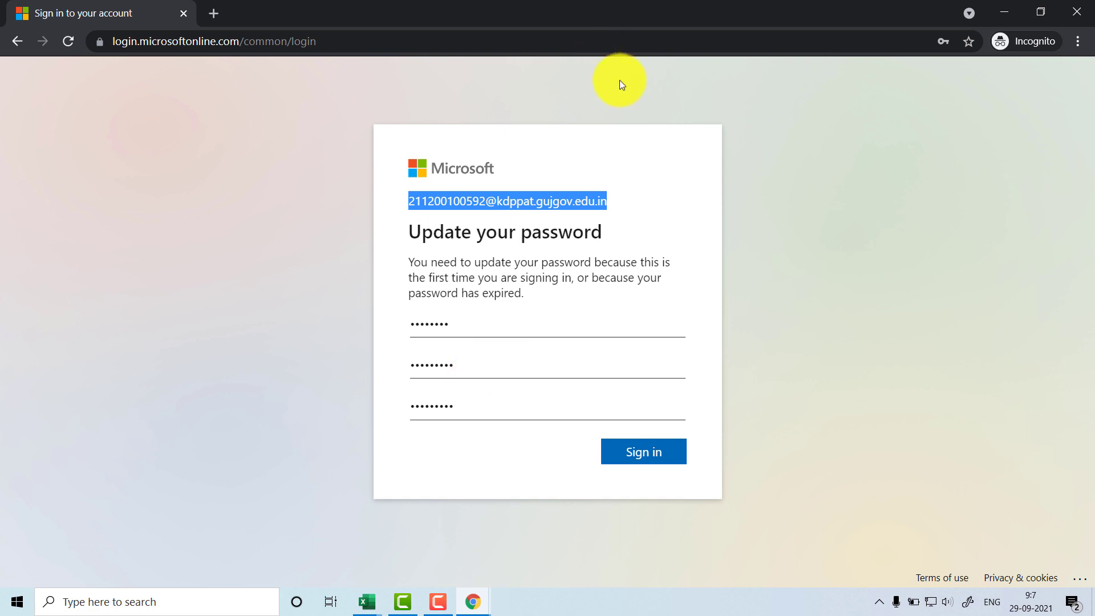
left_click(623, 200)
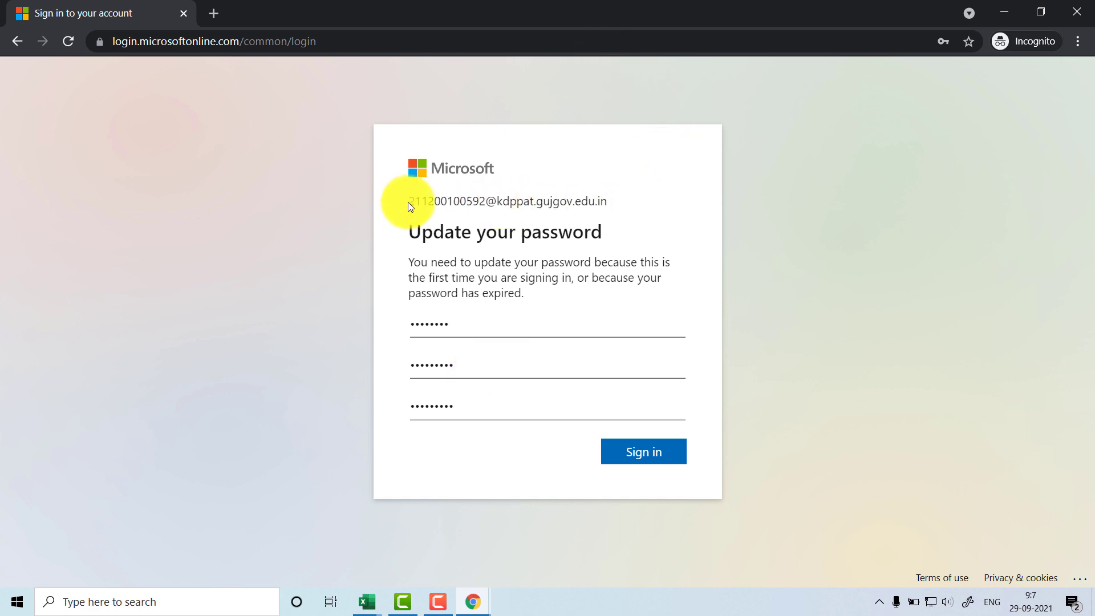
left_click_drag(408, 202, 617, 202)
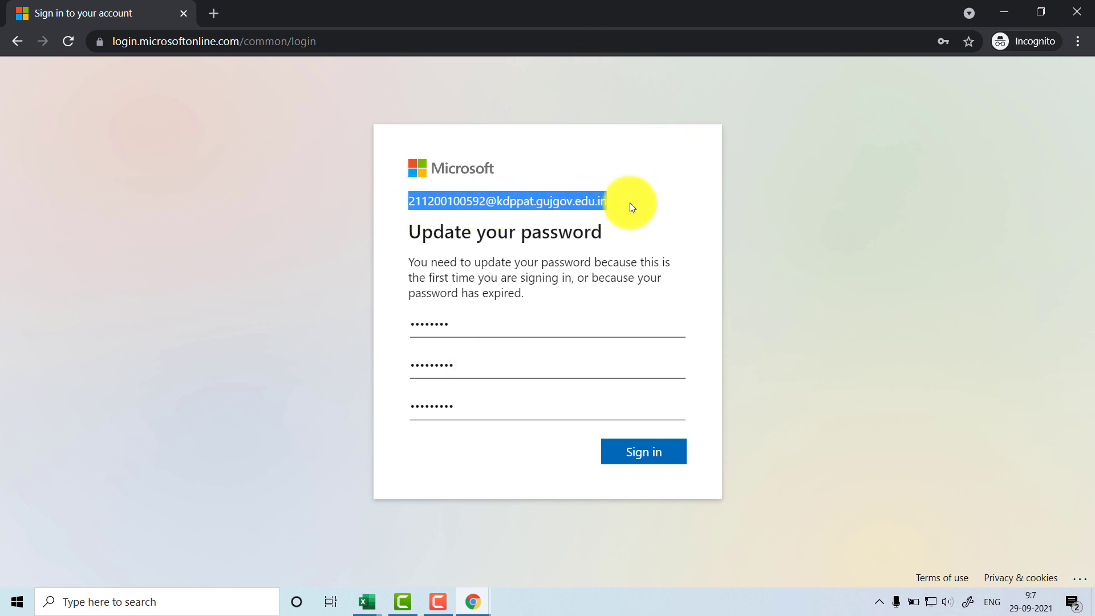
left_click(691, 179)
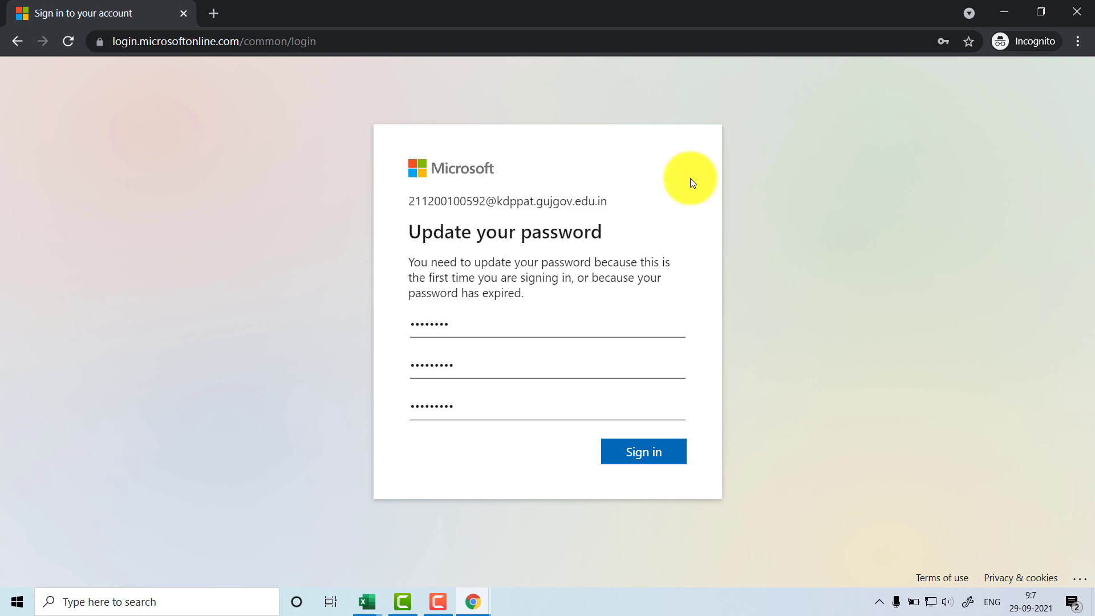
Submit the new password and continue past More information required to security-info setup.
left_click(660, 465)
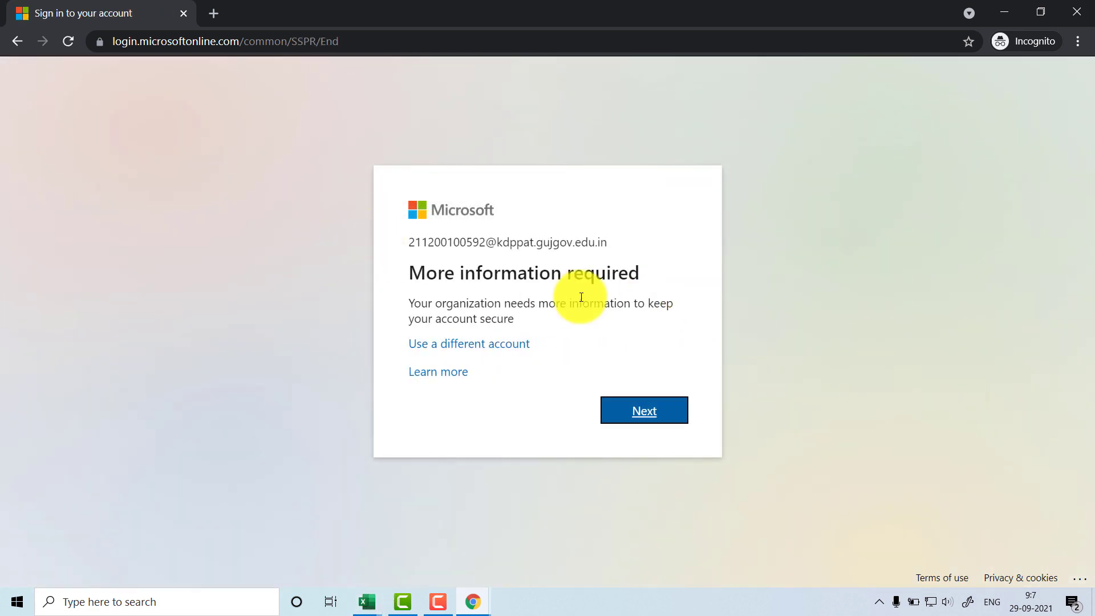
left_click(632, 413)
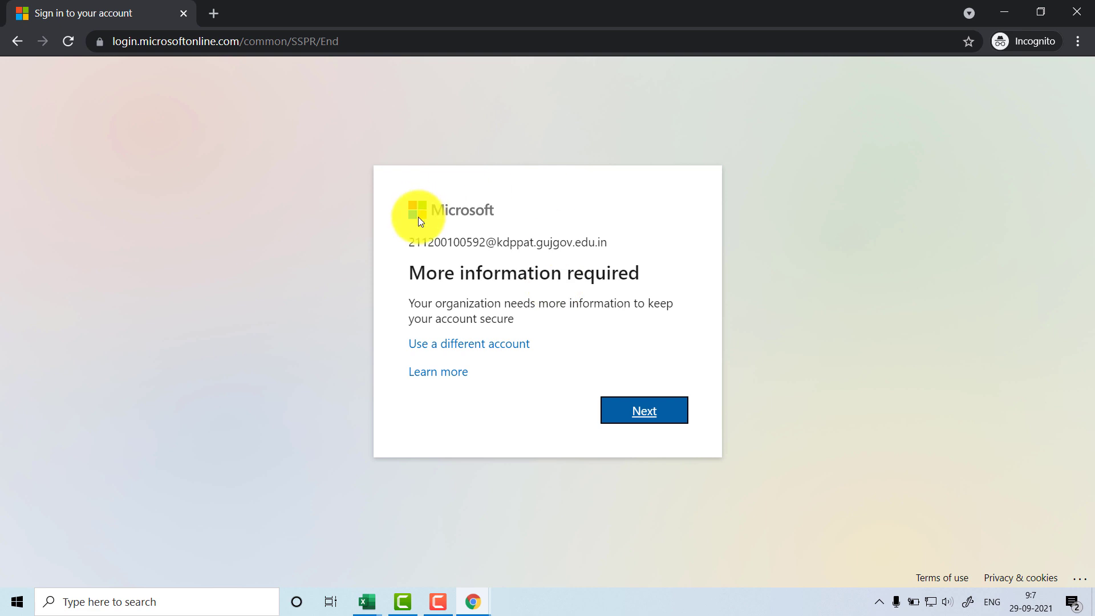
left_click(641, 417)
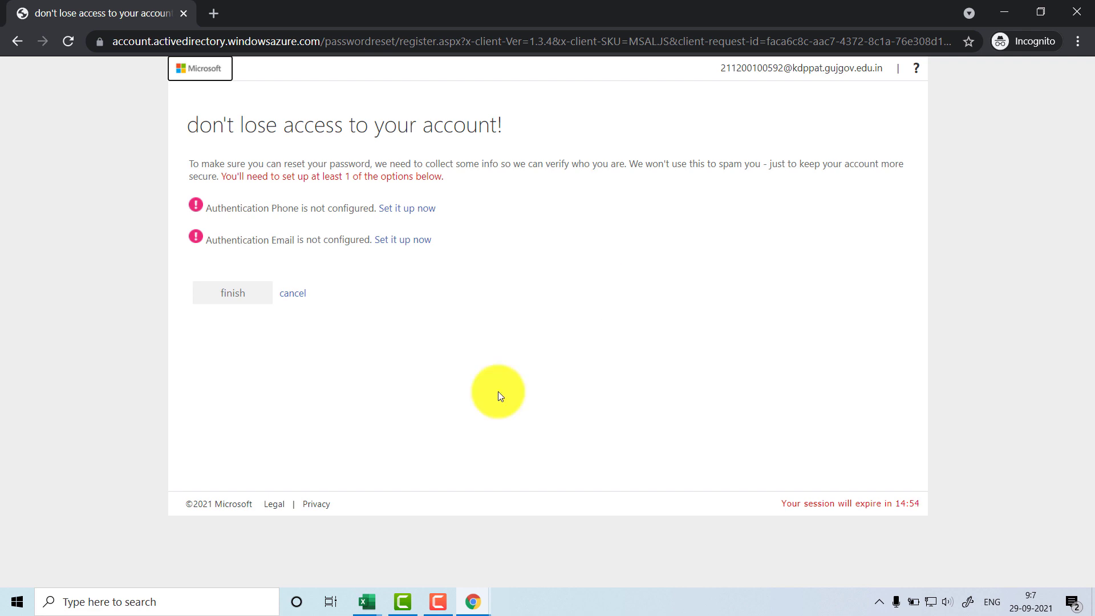
In the login details workbook, commit E5 as a hyperlink, review cells A2, F5, B2 and E5, then minimize Excel.
mouse_move(365, 600)
left_click(416, 506)
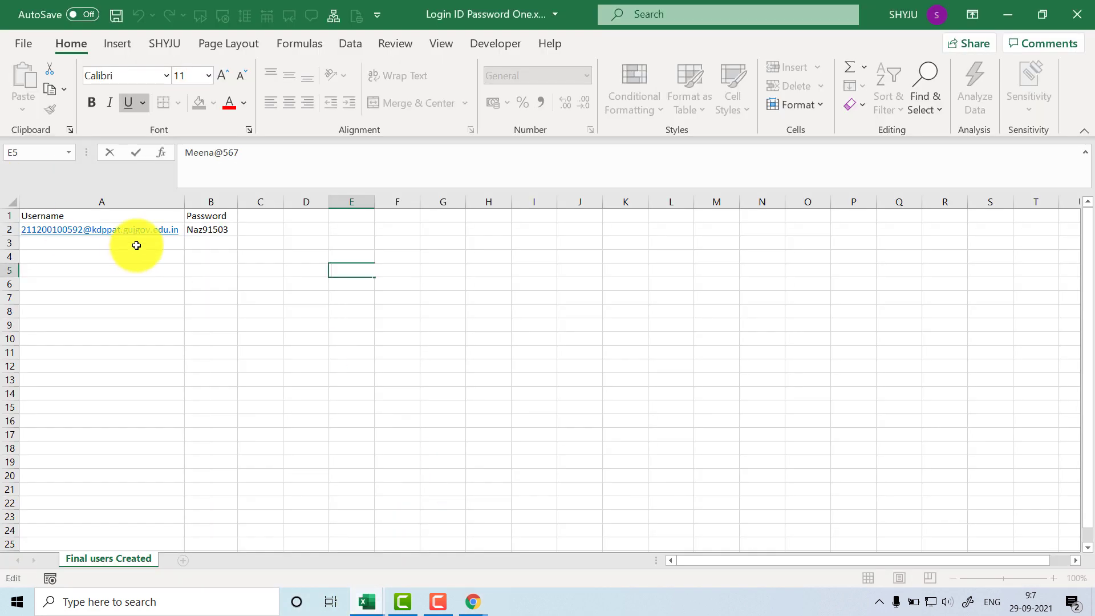
left_click(174, 224)
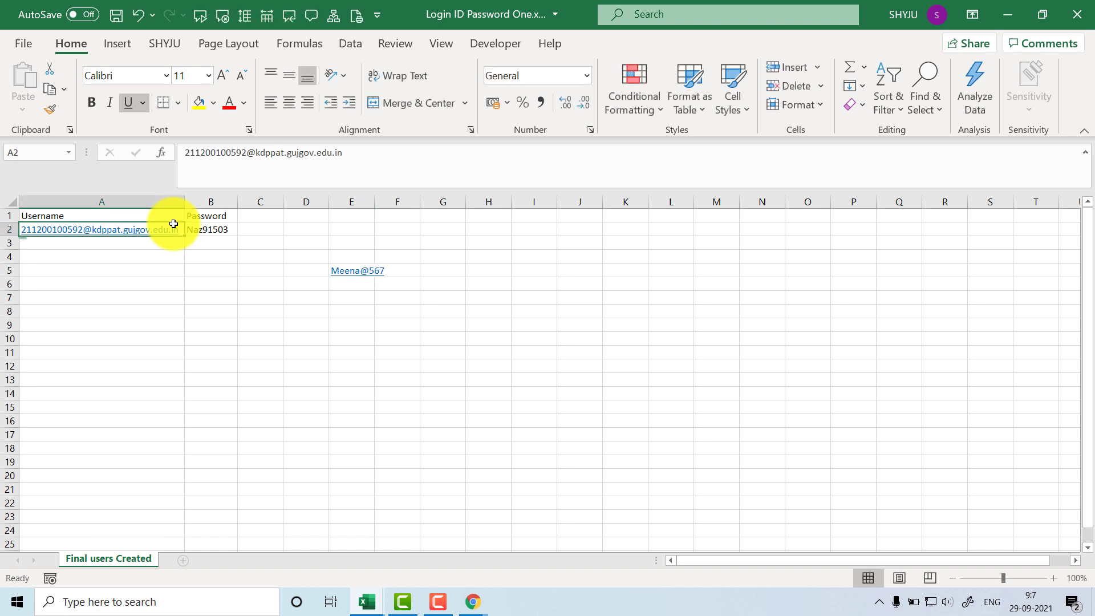
left_click(399, 272)
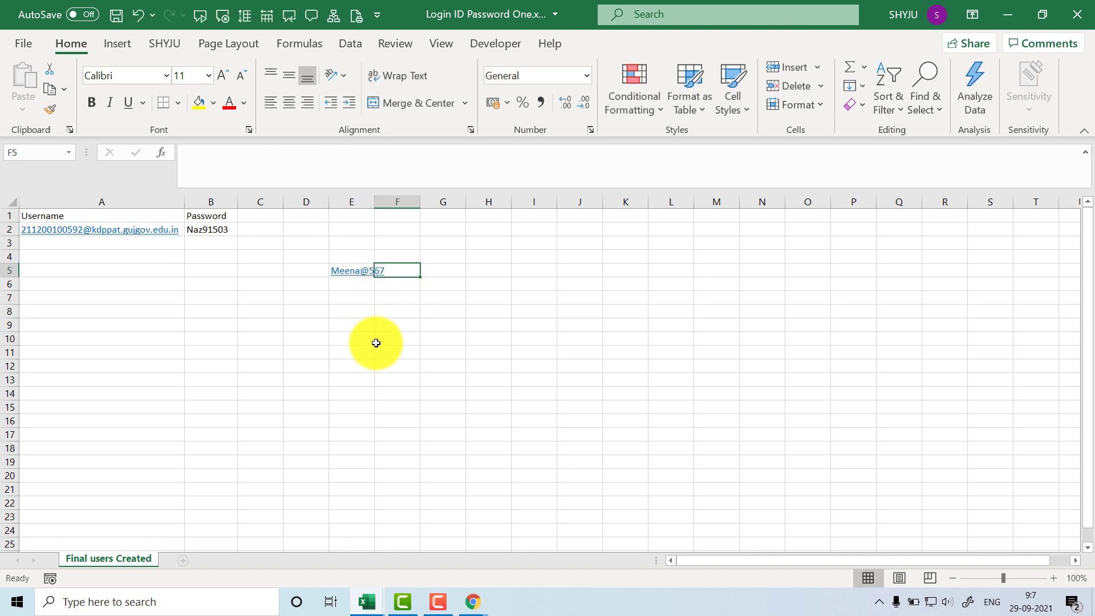
left_click(231, 231)
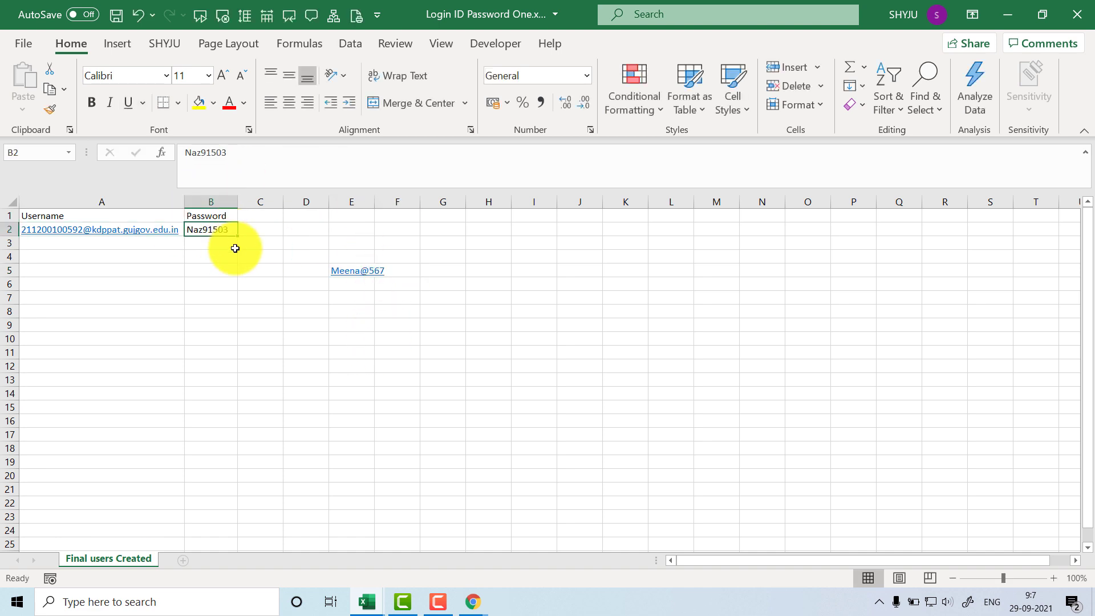
left_click(174, 224)
left_click(357, 270)
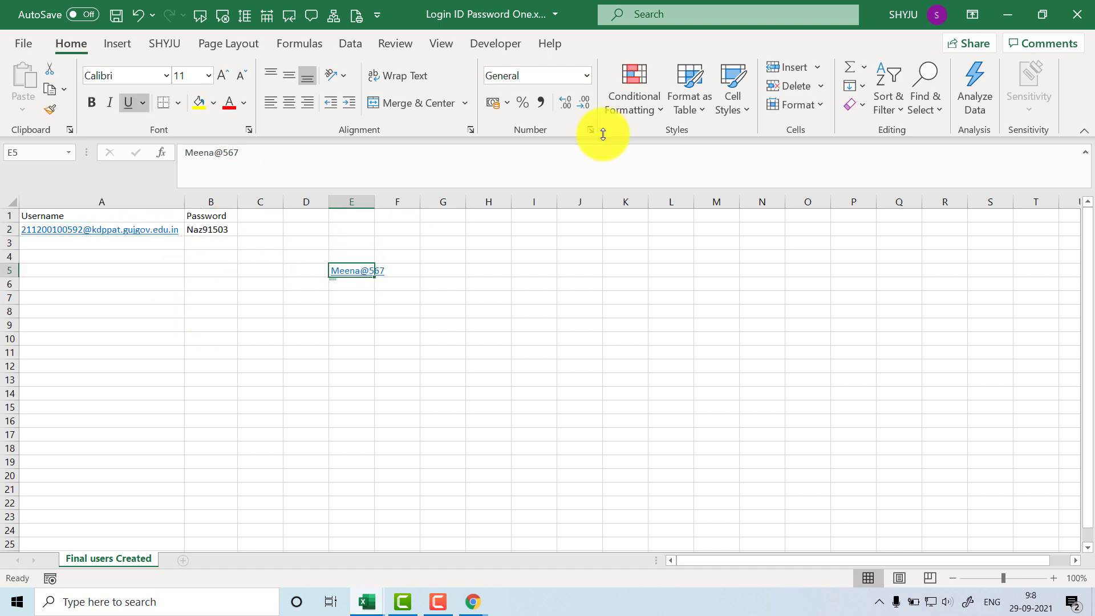
left_click(1016, 13)
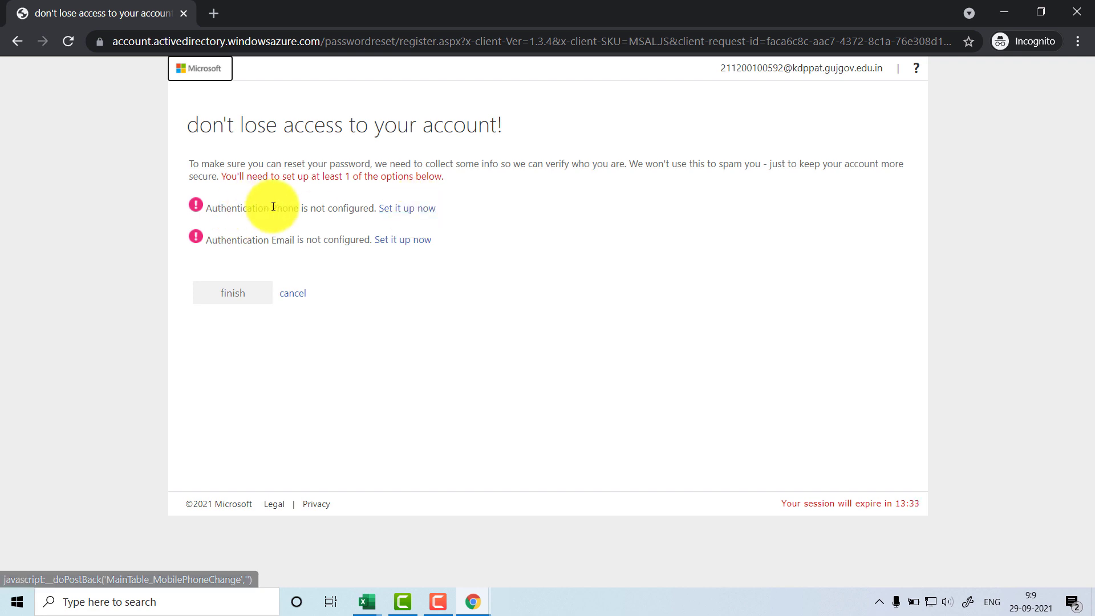
Start setting up the authentication phone with India (+91) as the country.
left_click_drag(277, 208, 311, 208)
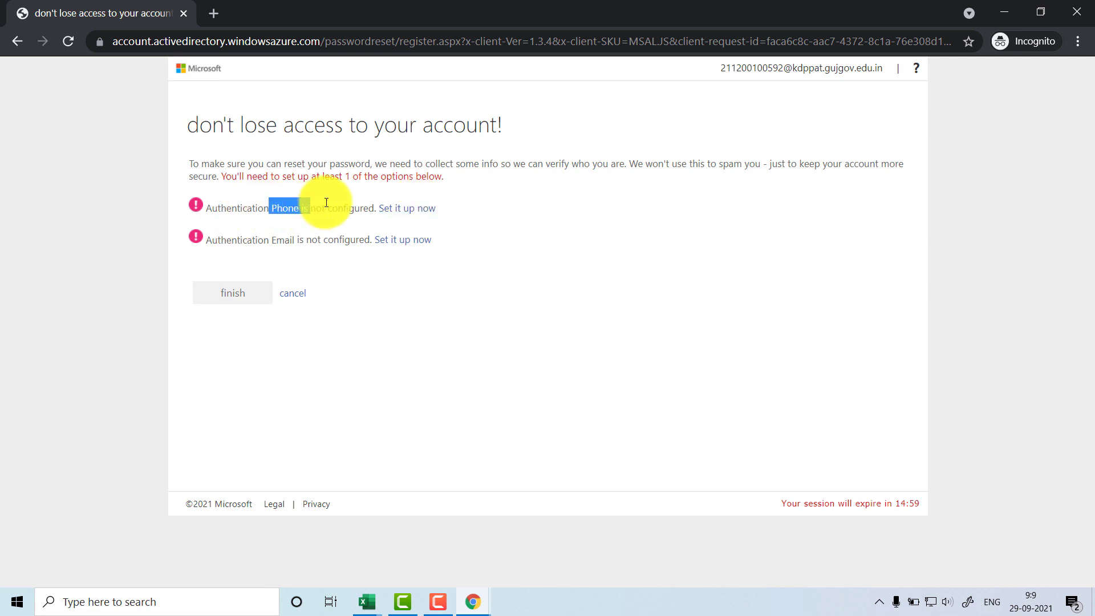
left_click(403, 209)
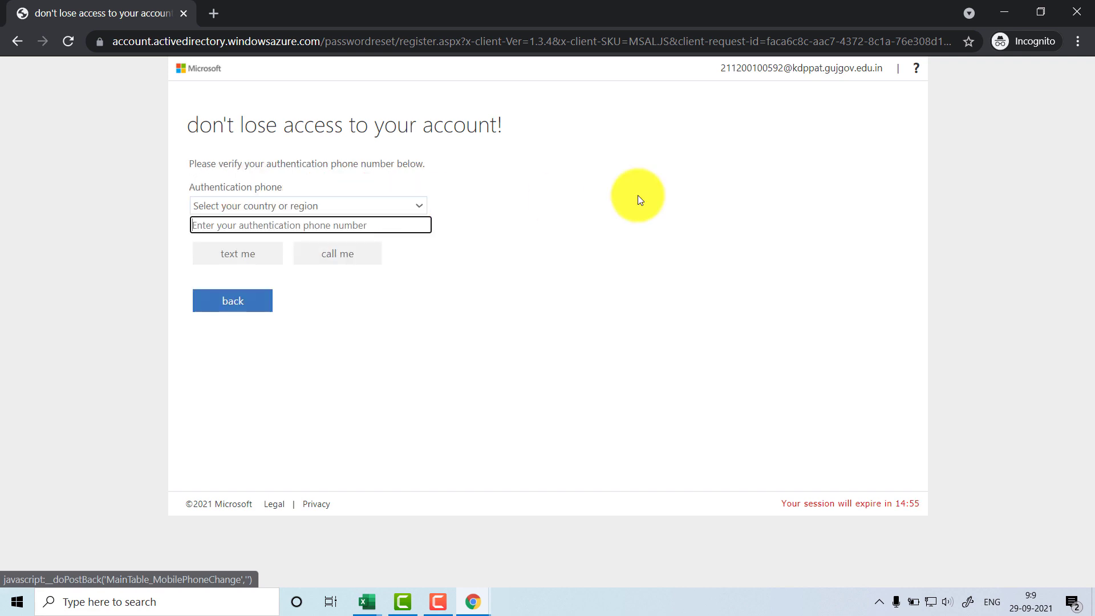
left_click(421, 204)
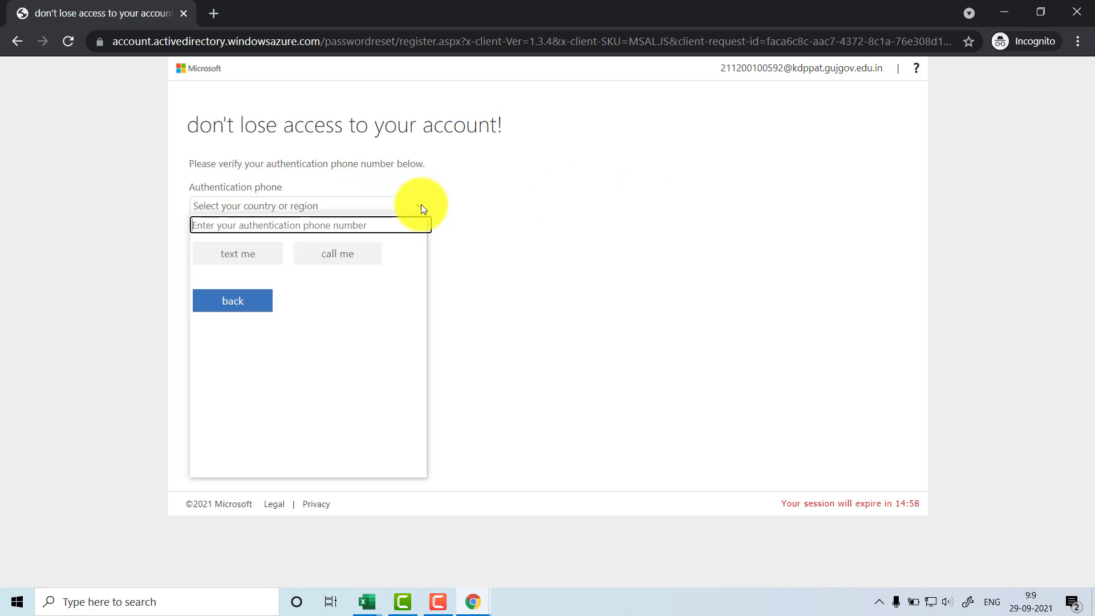
type("india")
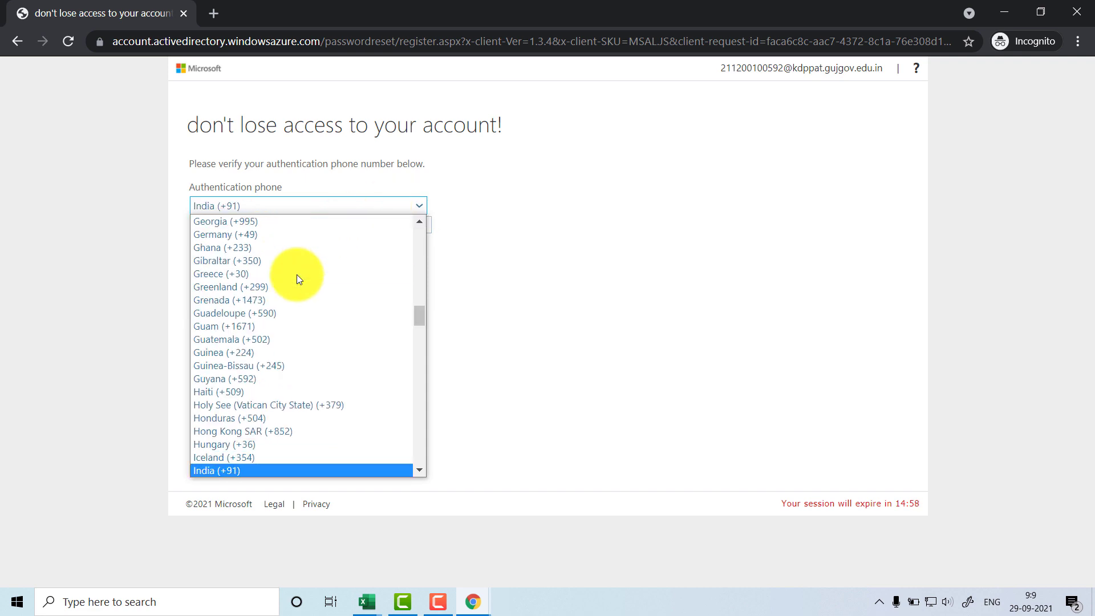
left_click(280, 471)
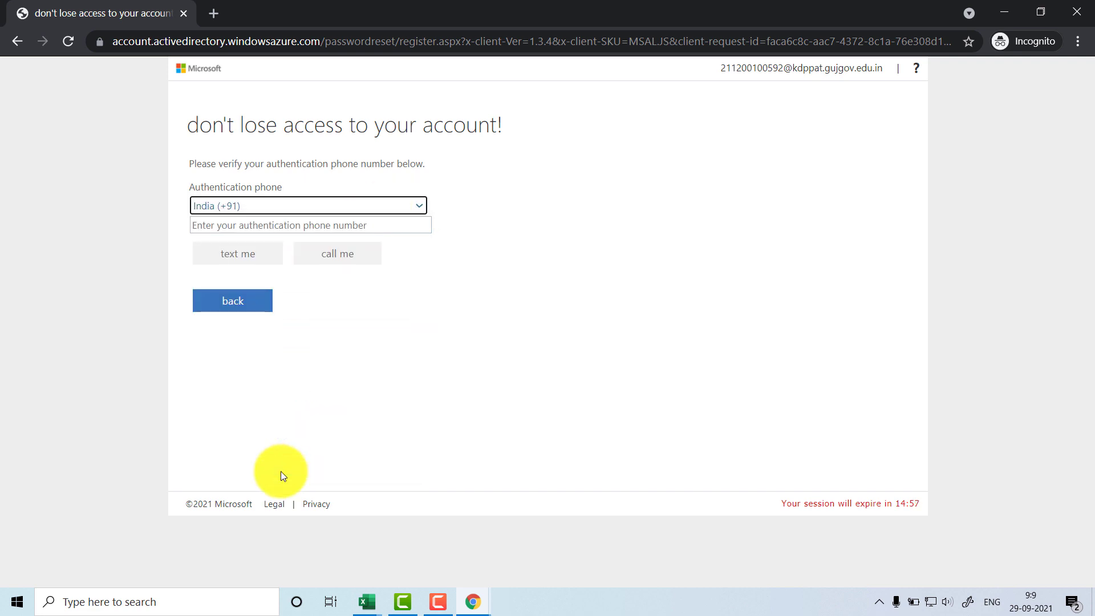
Enter the phone number, have a code texted, and type the received SMS code.
left_click(388, 227)
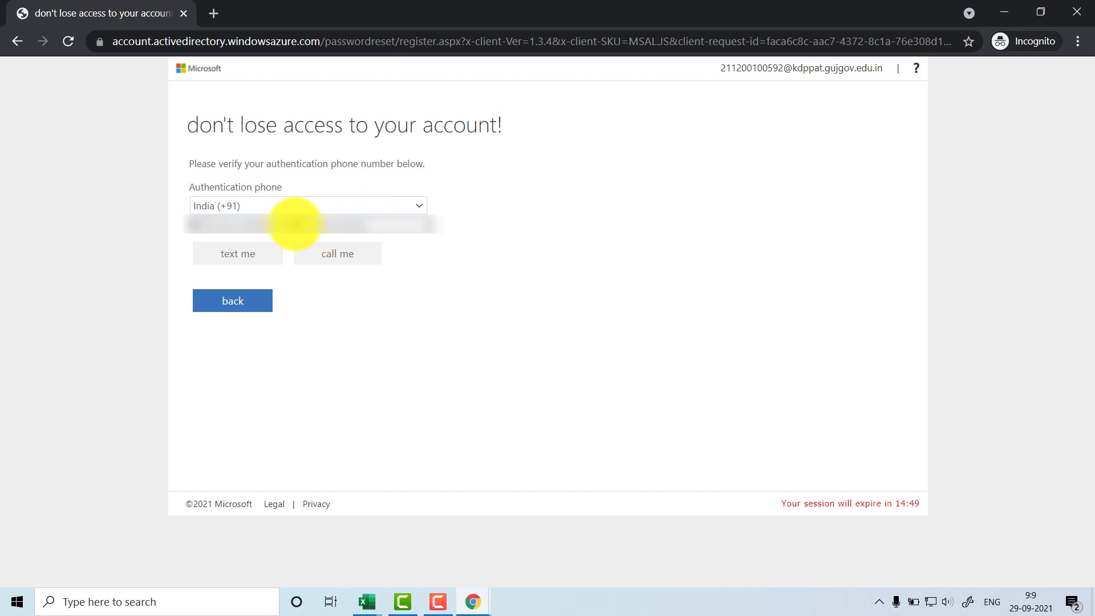
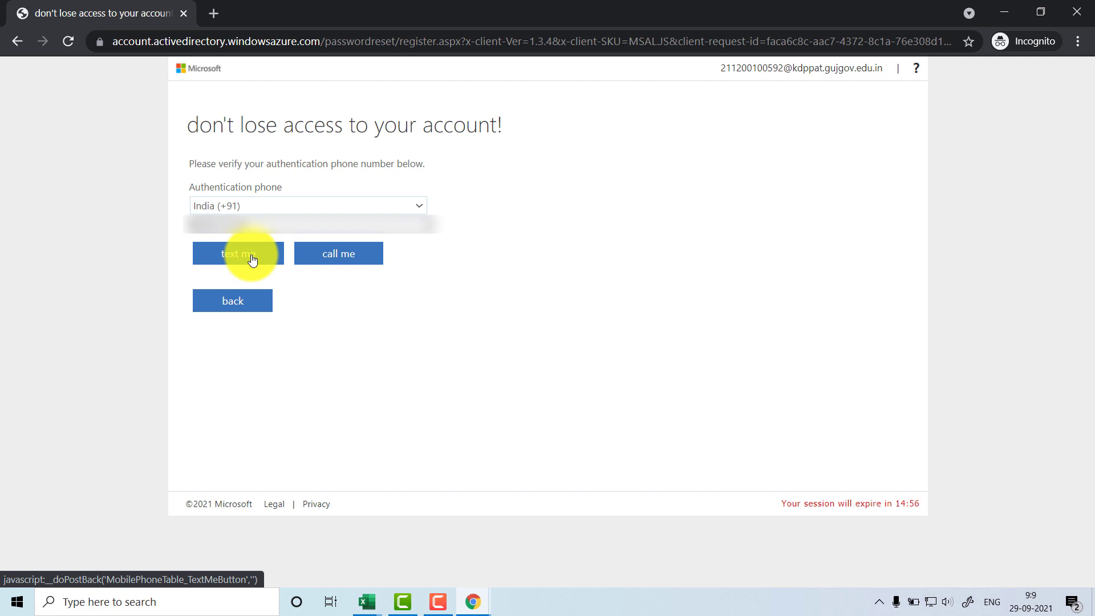
left_click_drag(268, 224, 115, 228)
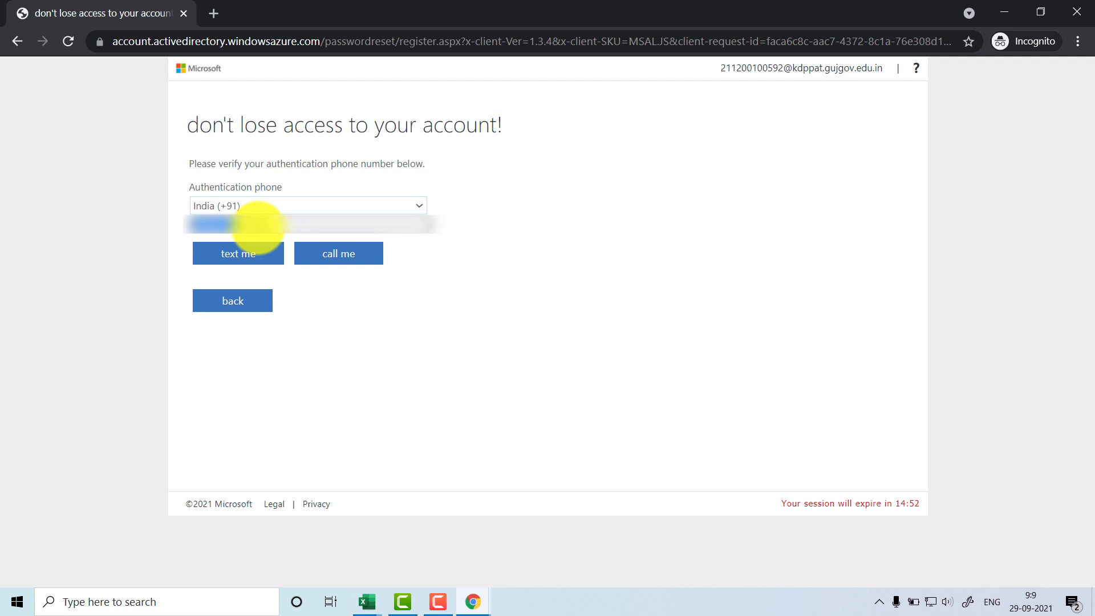
left_click(264, 254)
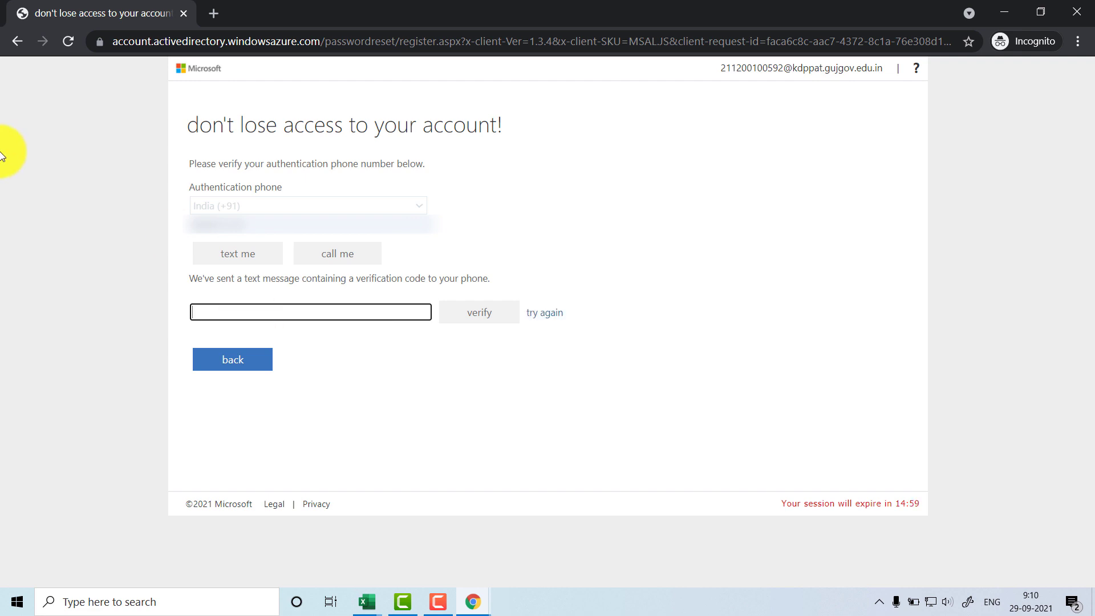
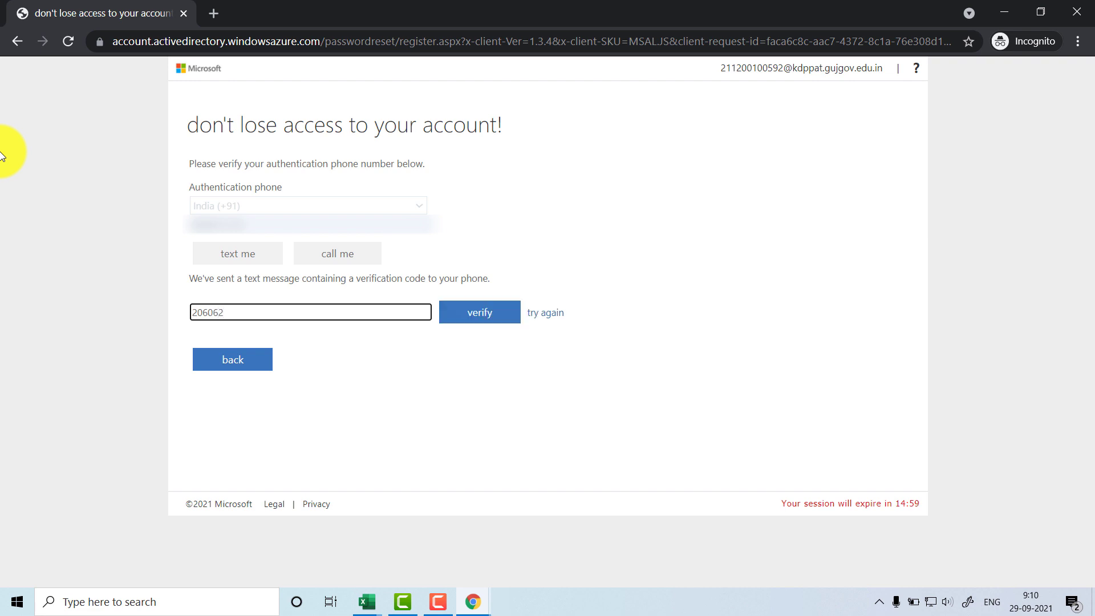
Submit the SMS code so the authentication phone is confirmed as set.
left_click(494, 313)
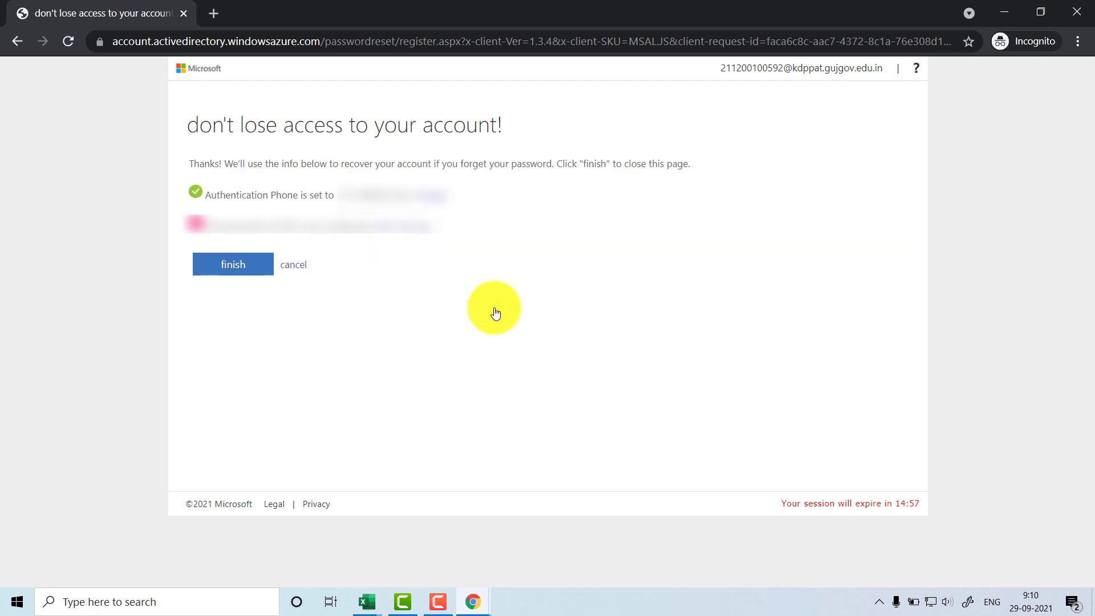
left_click_drag(204, 194, 403, 195)
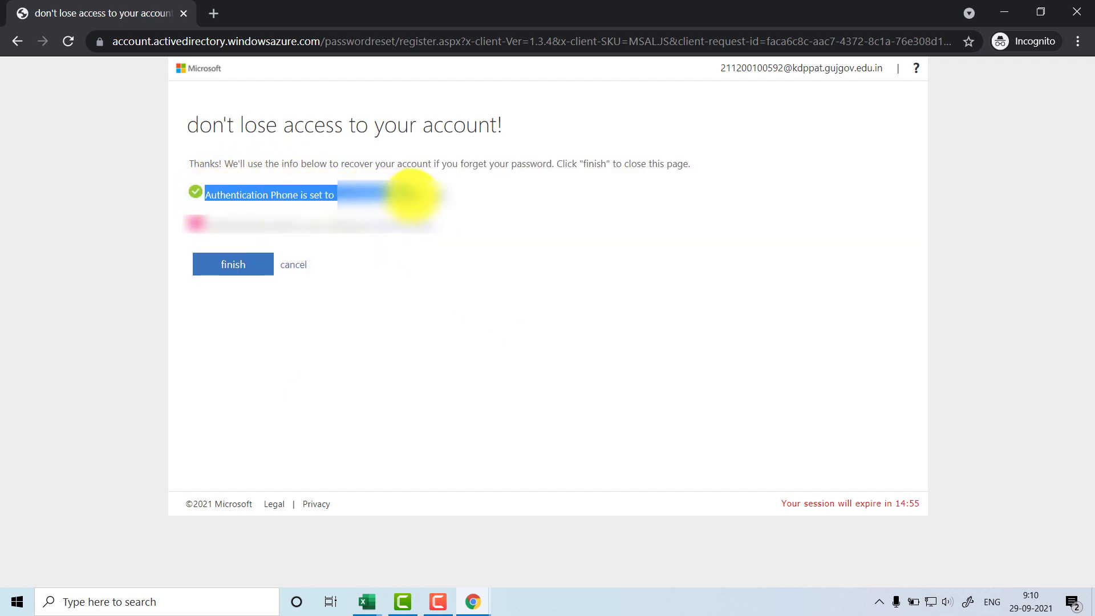
left_click(587, 279)
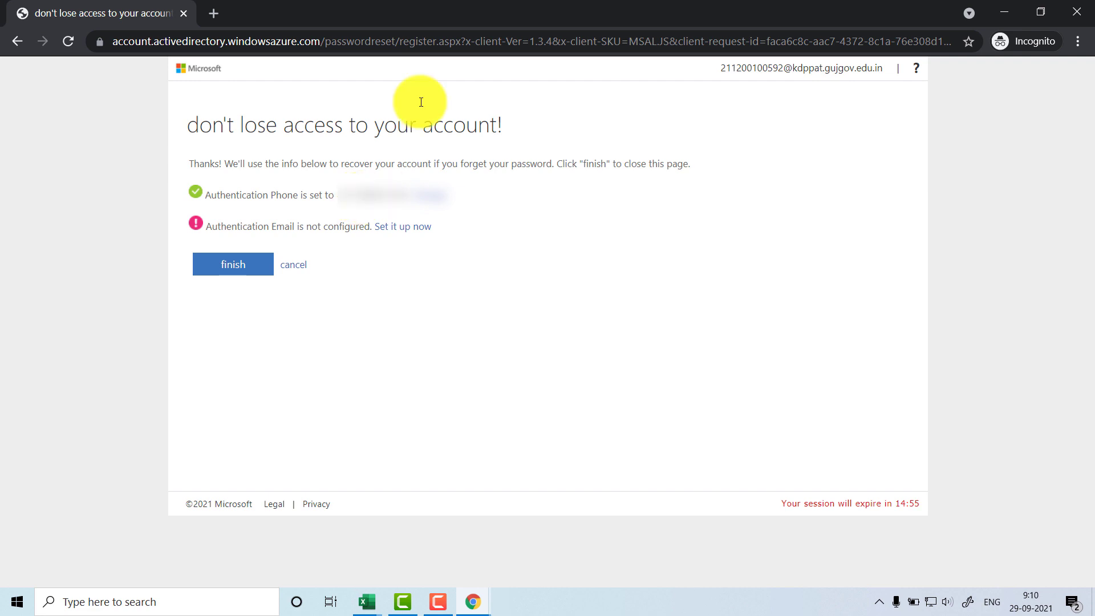
Enter the alternate authentication email address and have a verification code emailed to it.
left_click(404, 228)
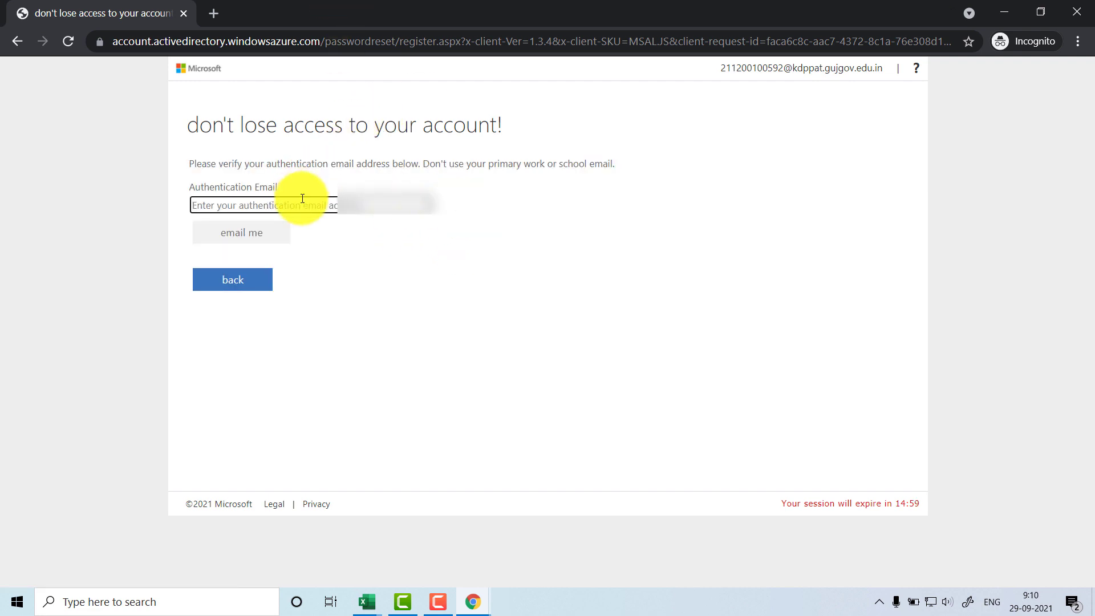
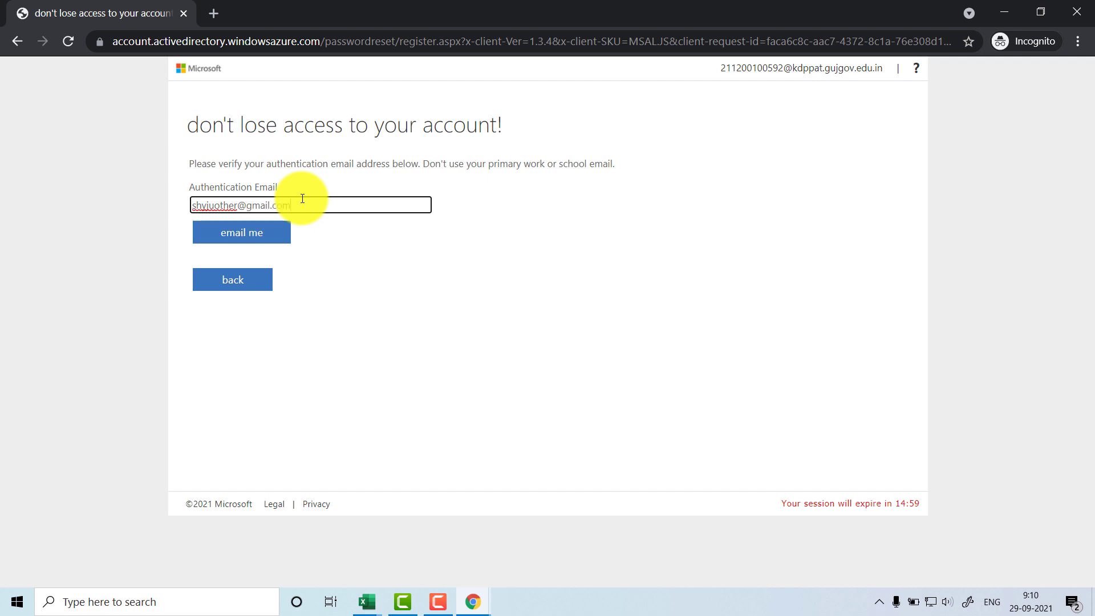
left_click_drag(194, 205, 332, 200)
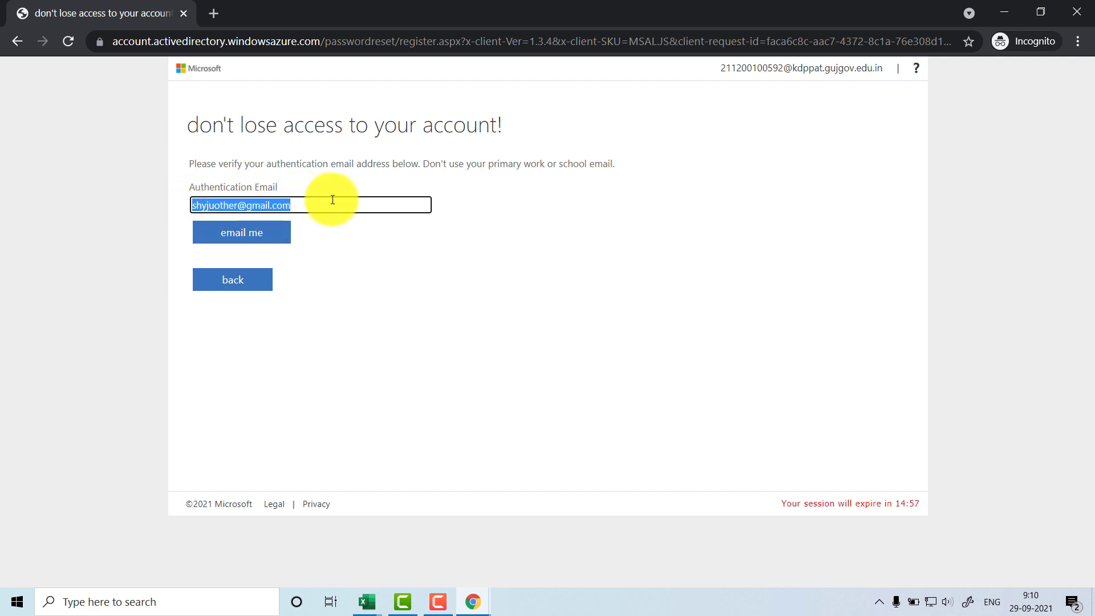
left_click(284, 243)
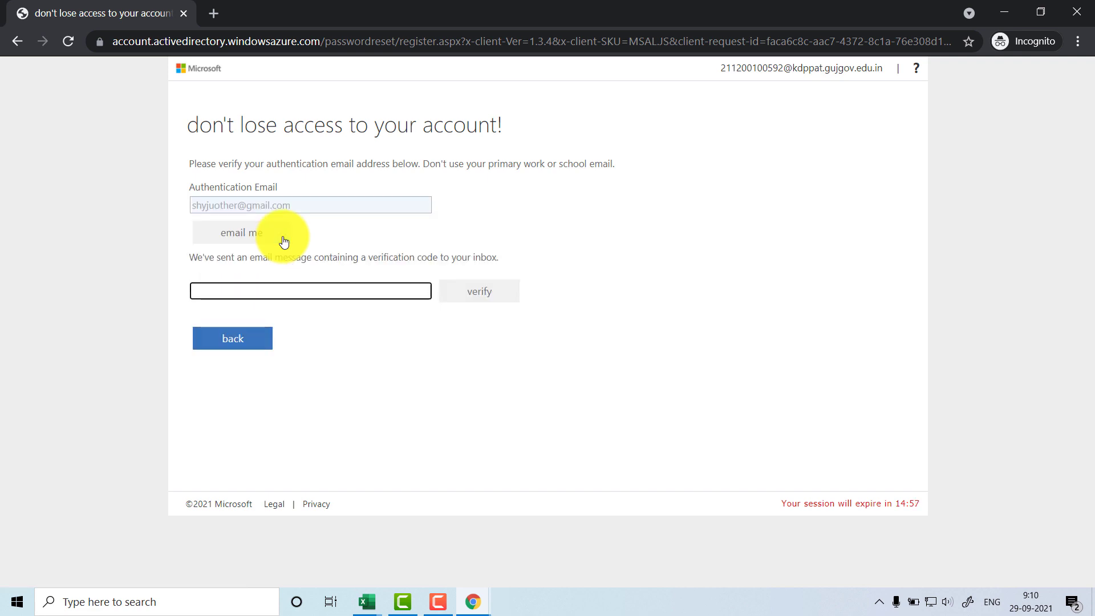
left_click(13, 600)
In Gmail, switch to the alternate account and open the Microsoft verification code email.
left_click(499, 205)
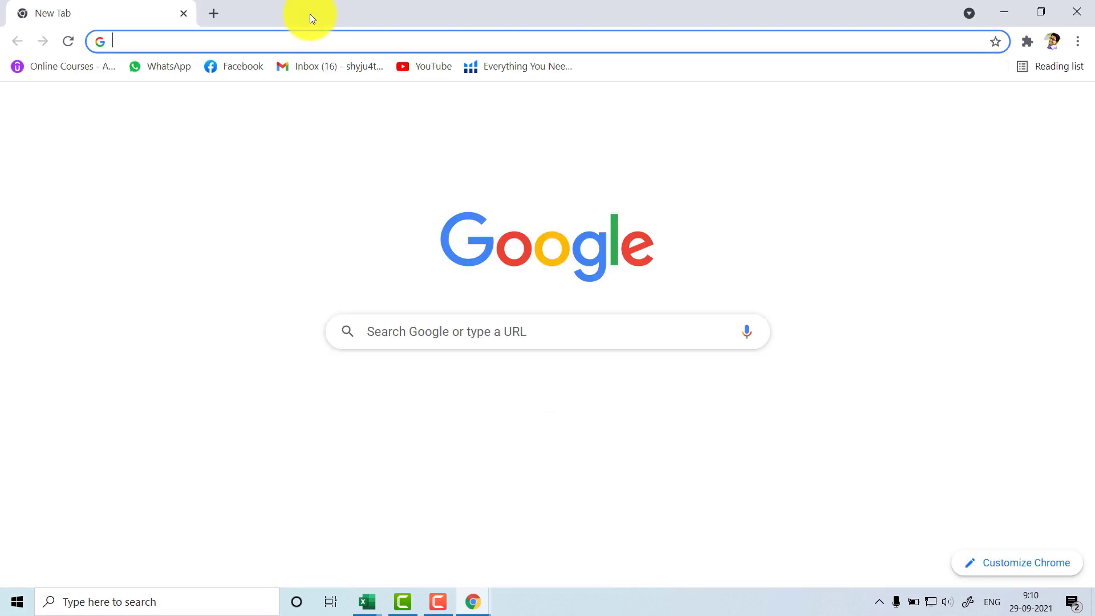
left_click(352, 65)
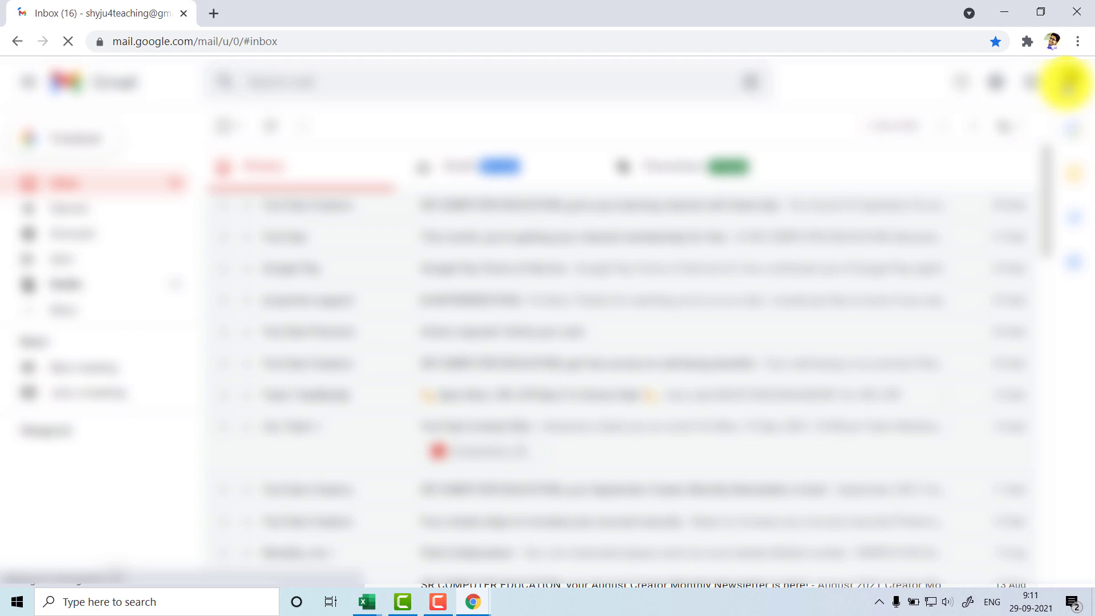
left_click(1067, 83)
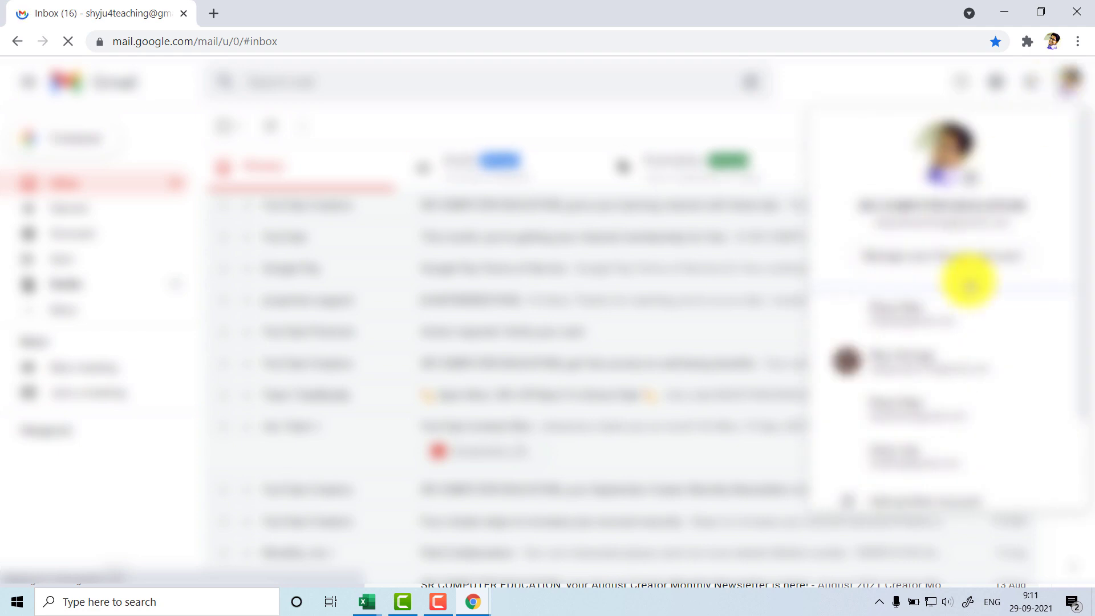
left_click(902, 402)
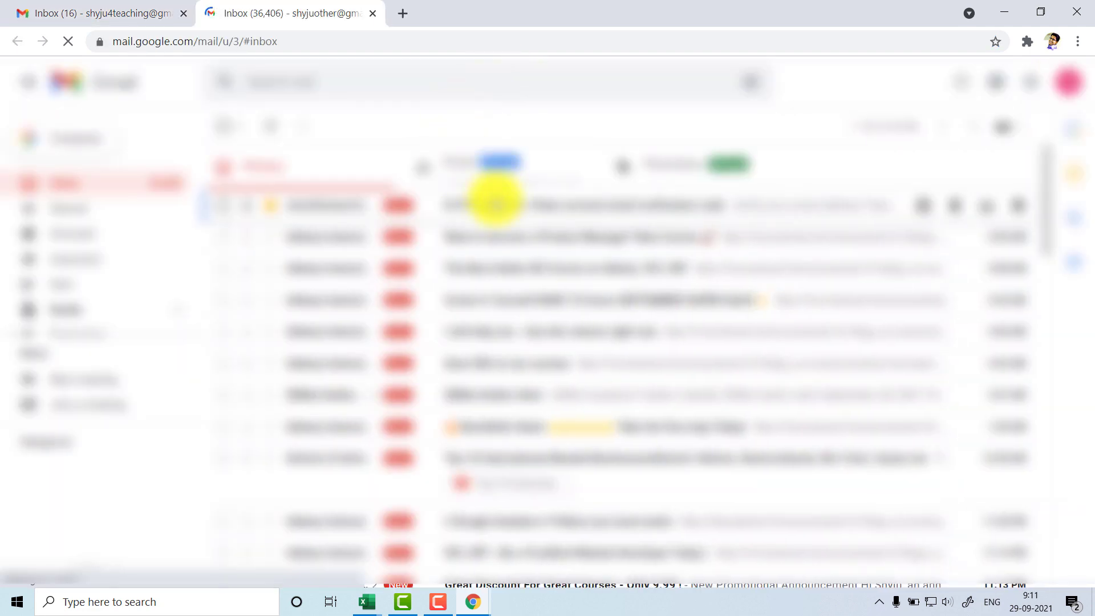
left_click(496, 203)
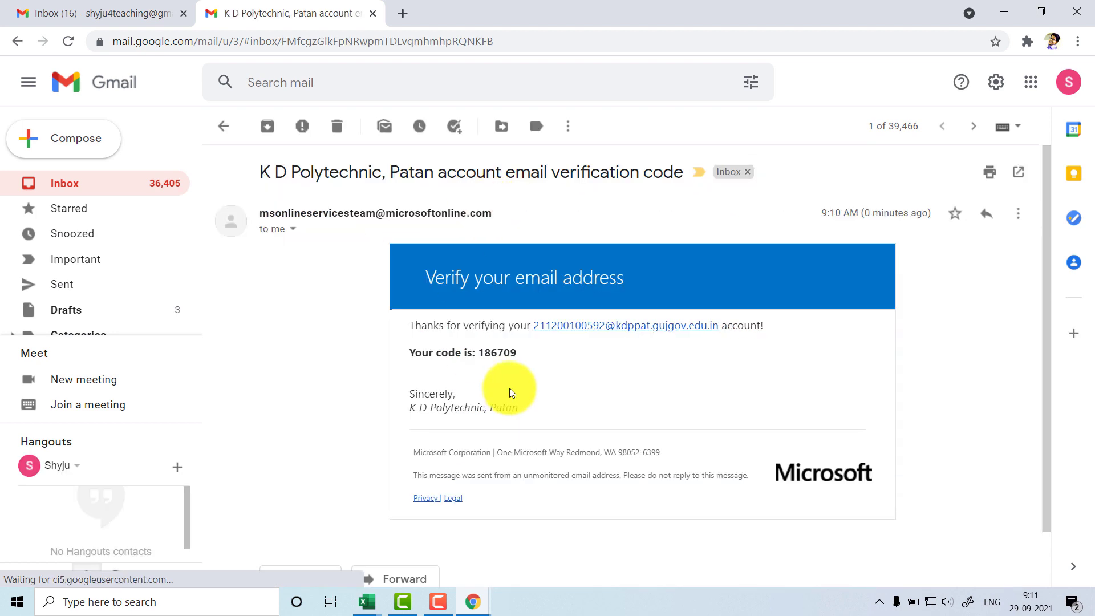
Copy the verification code and return to the Microsoft sign-in window.
left_click_drag(481, 355, 529, 354)
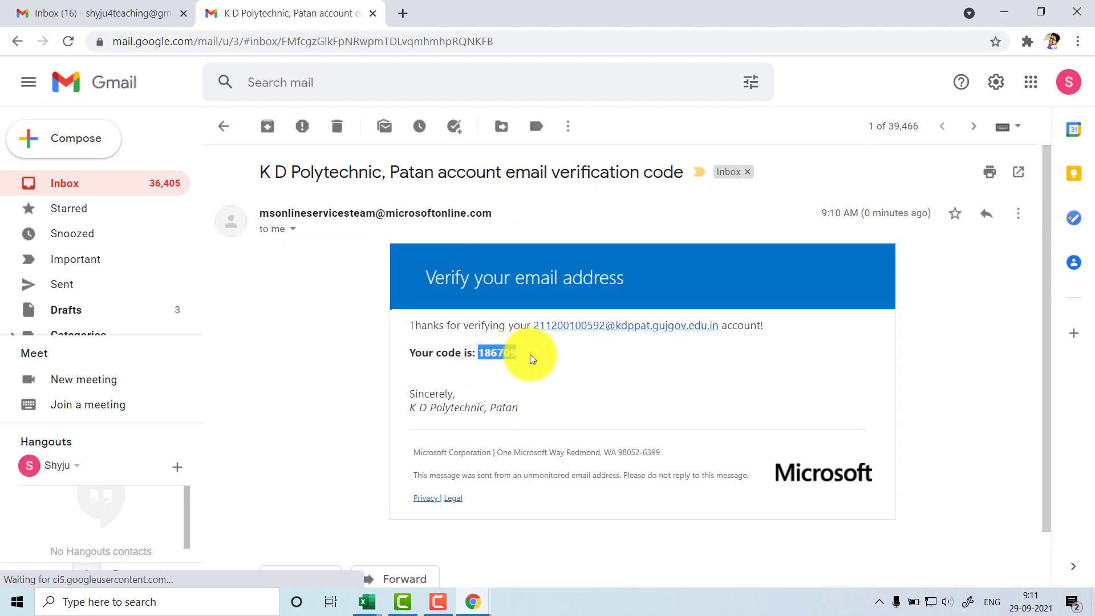
left_click(529, 355)
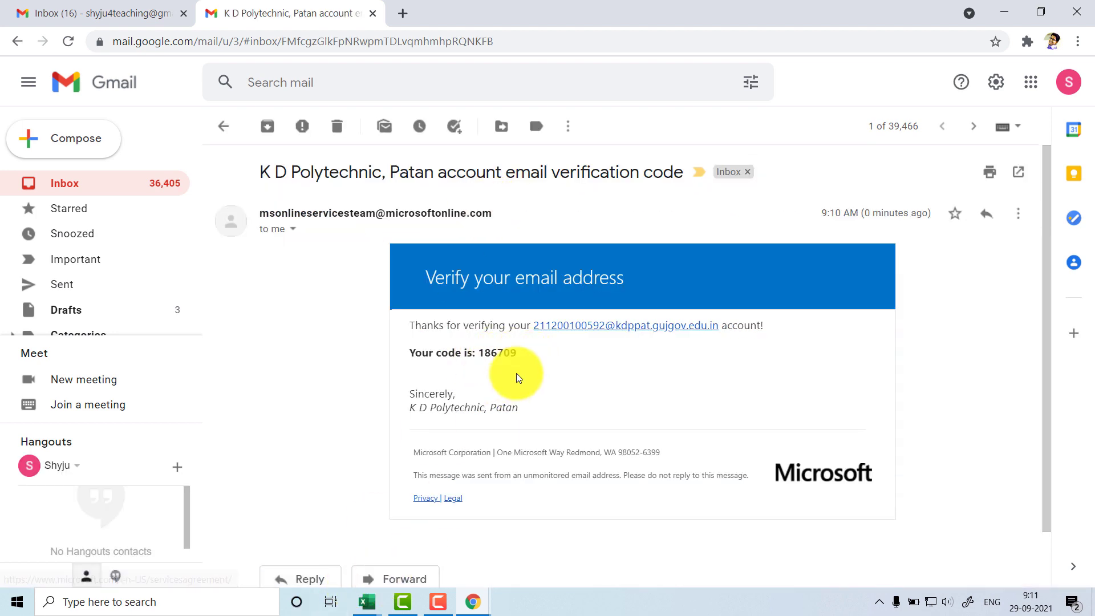
double_click(484, 354)
key("ctrl+c")
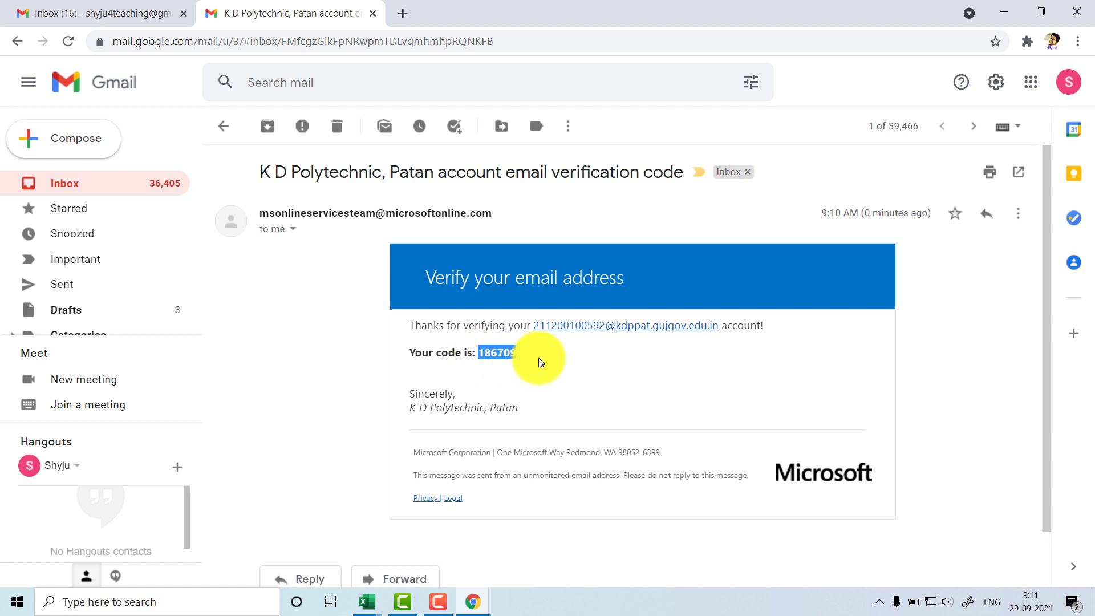
left_click(473, 602)
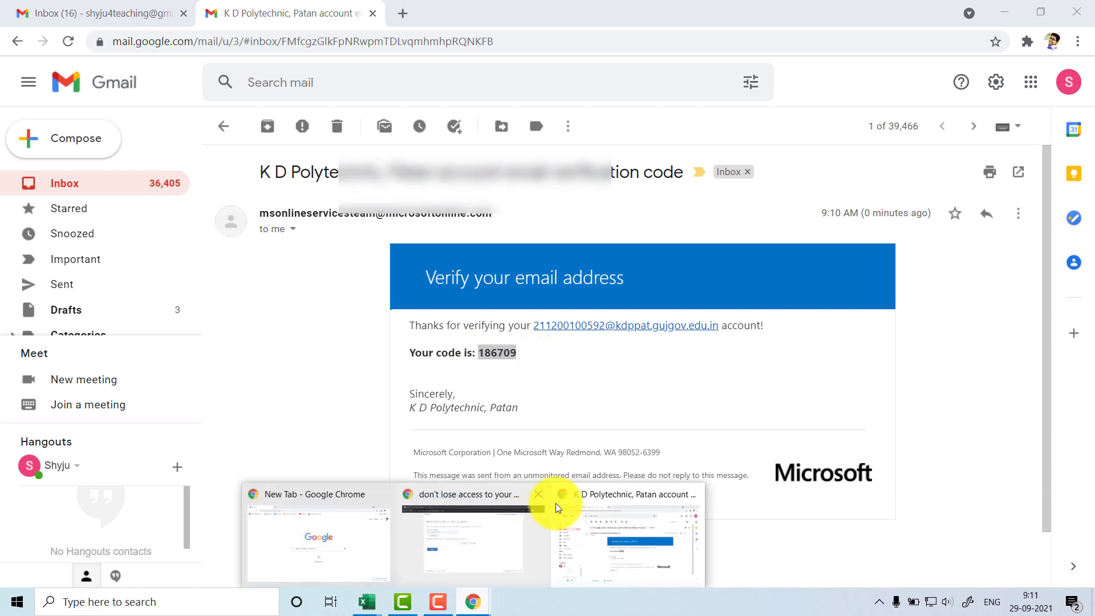
left_click(508, 501)
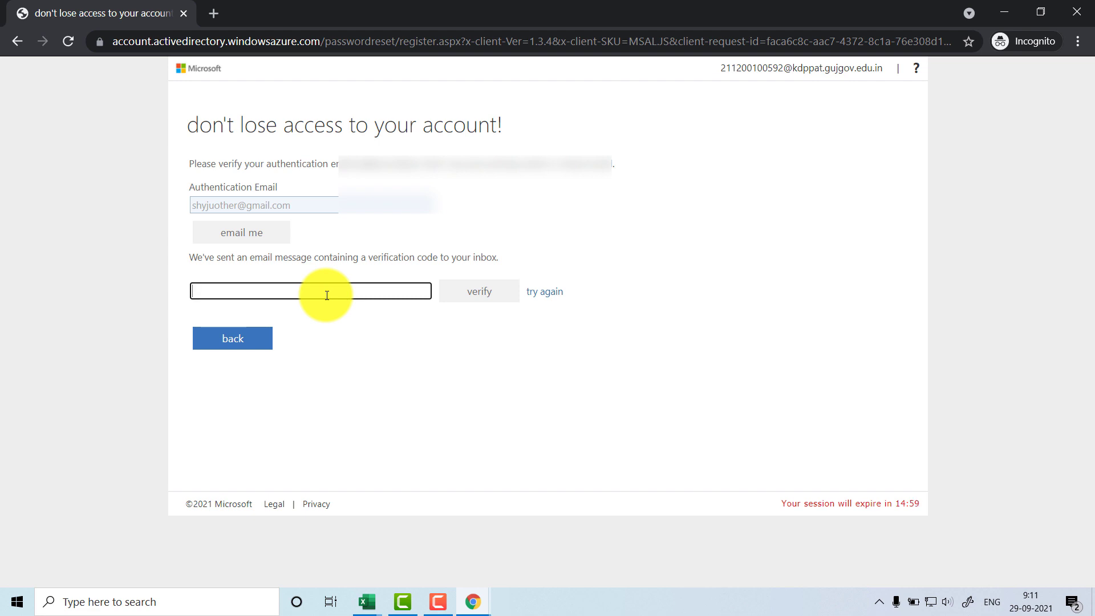
Paste the emailed code, verify the authentication email, and finish the security info setup.
key("ctrl+v")
left_click(489, 293)
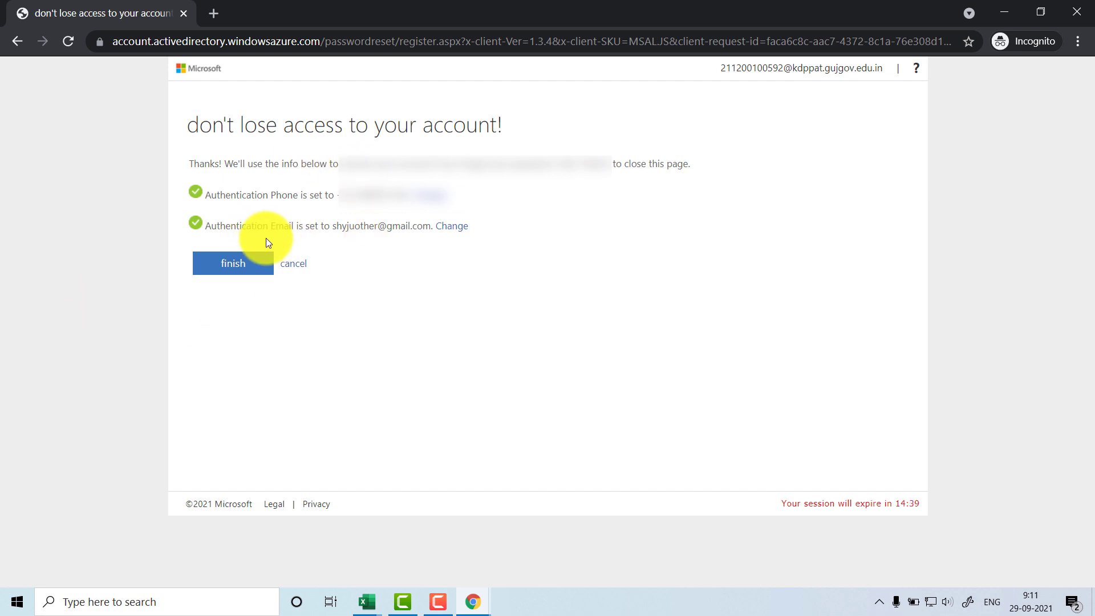
left_click(236, 272)
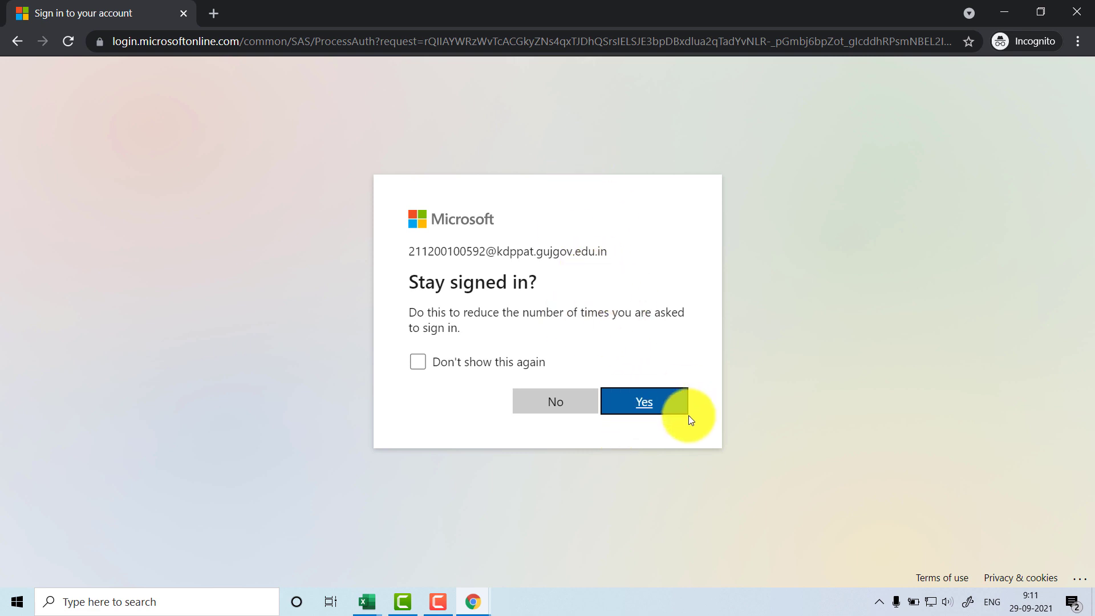
Answer Yes to Stay signed in? to open Microsoft Teams.
left_click(647, 412)
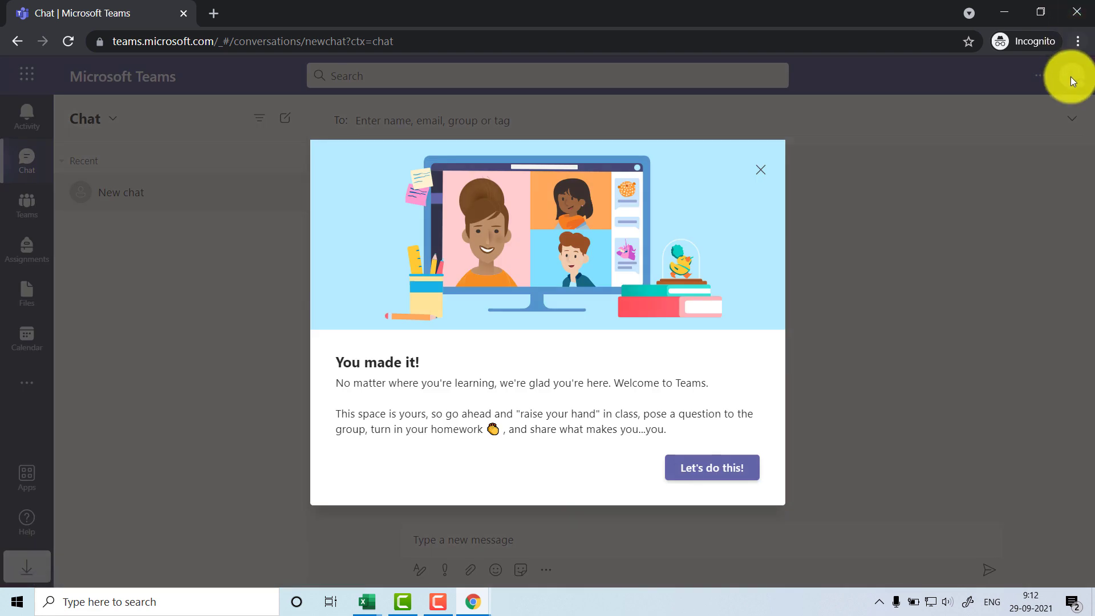
Dismiss the Teams welcome message and check the account profile details.
left_click(760, 170)
left_click(1071, 76)
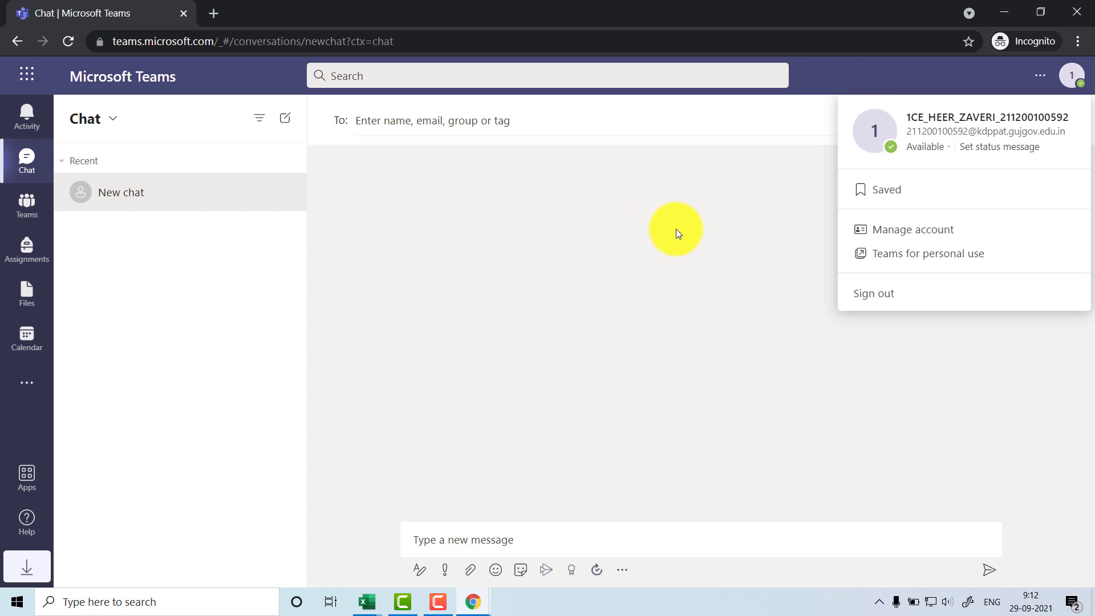
left_click(677, 231)
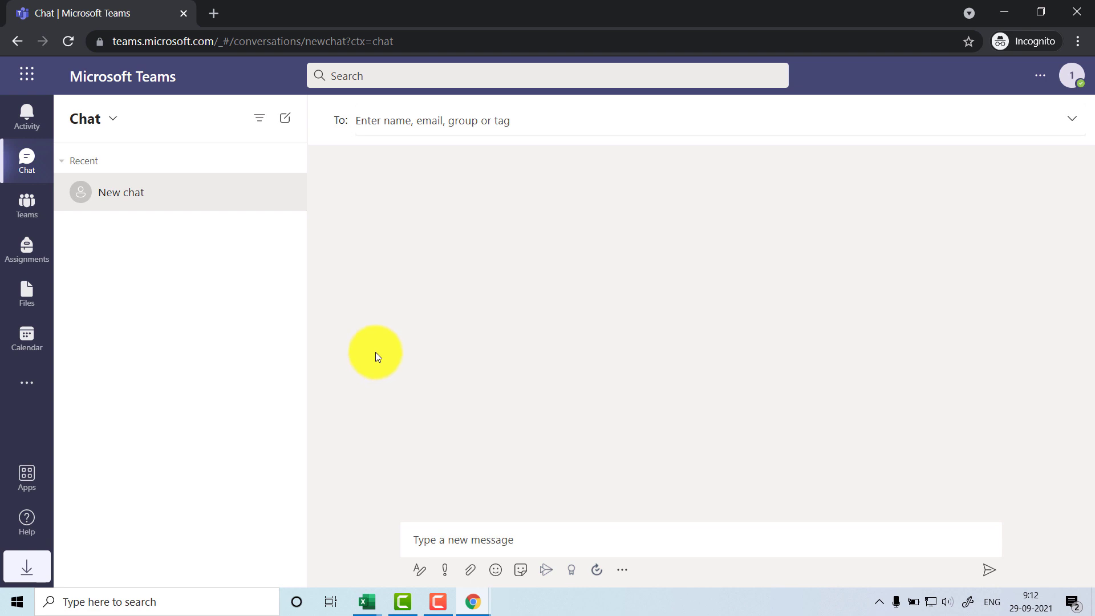
Bring the Login ID Password One Excel workbook to the front.
left_click(361, 605)
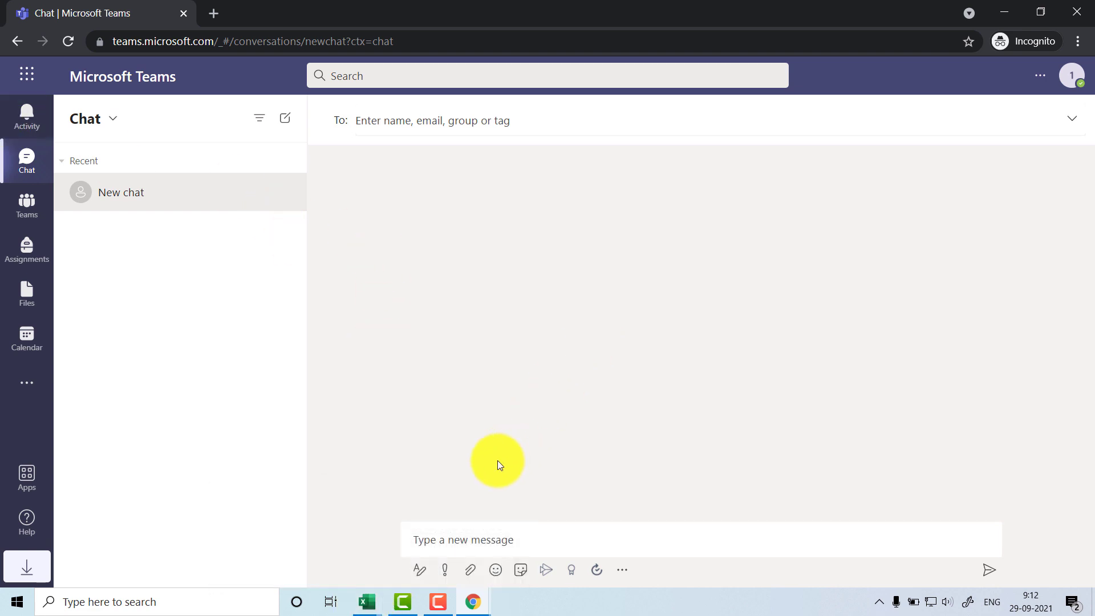
left_click(367, 598)
left_click(398, 501)
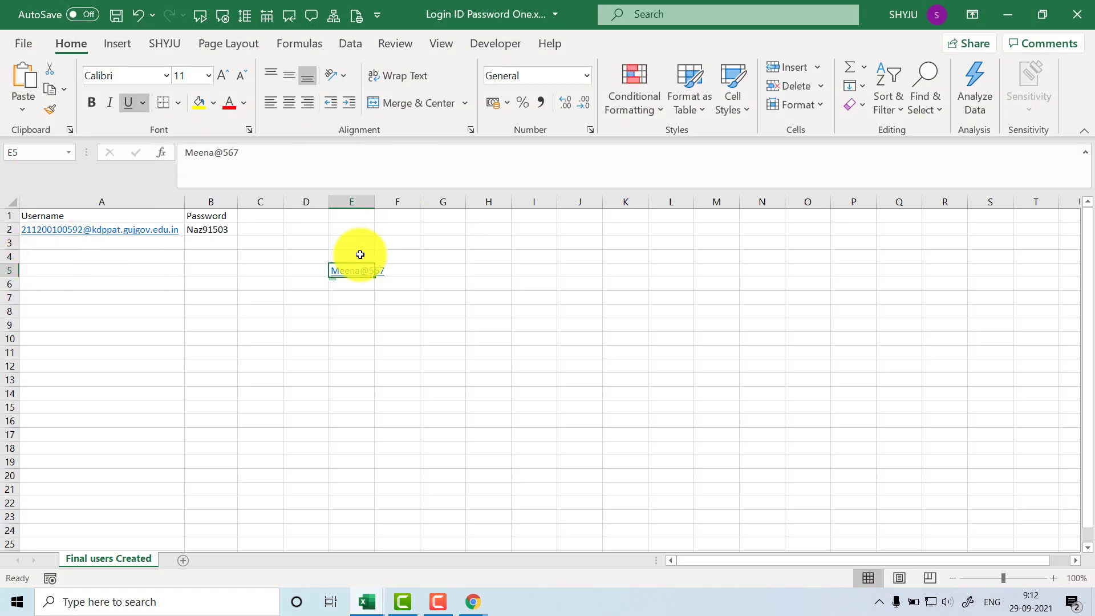
Copy the new password from E5 into cell A3.
key("ctrl+c")
left_click(104, 241)
key("ctrl+v")
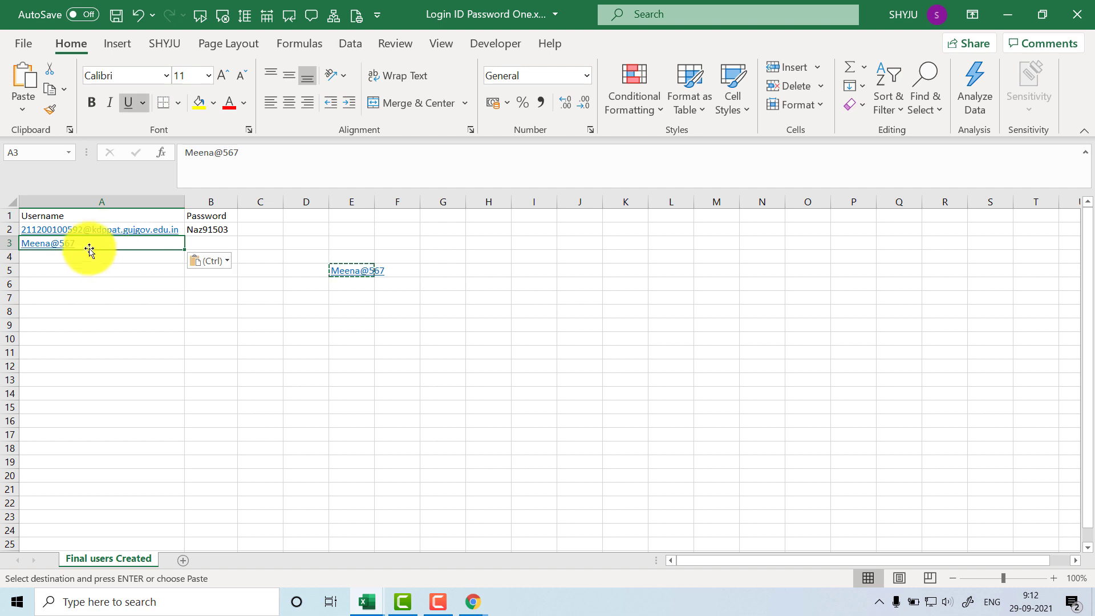
Clear B2, the B1 Password heading and E5, then return to the Teams chat window.
left_click(223, 228)
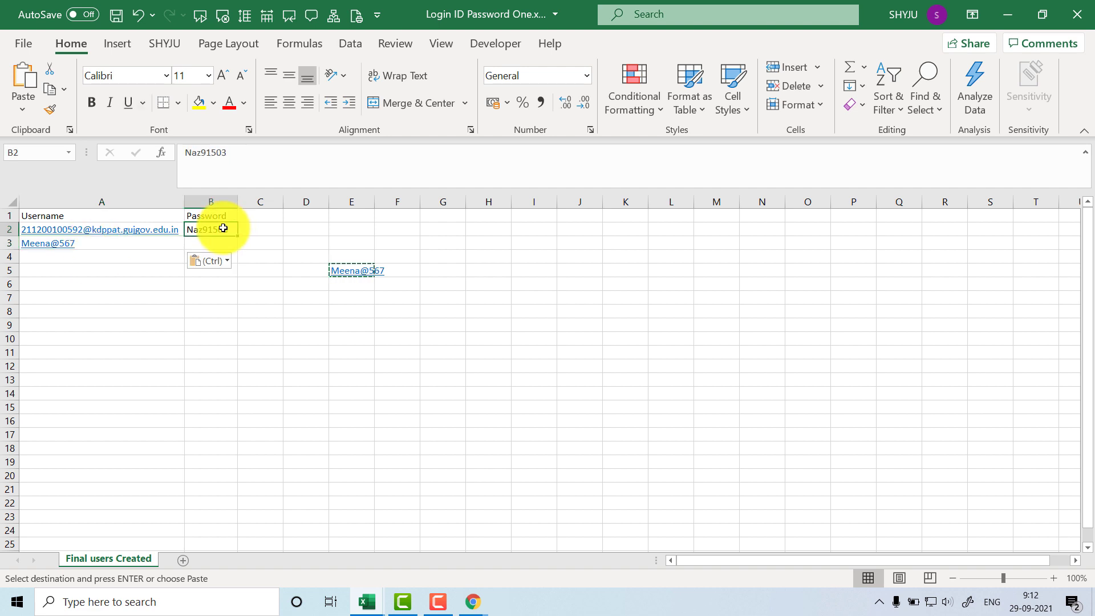
key("Delete")
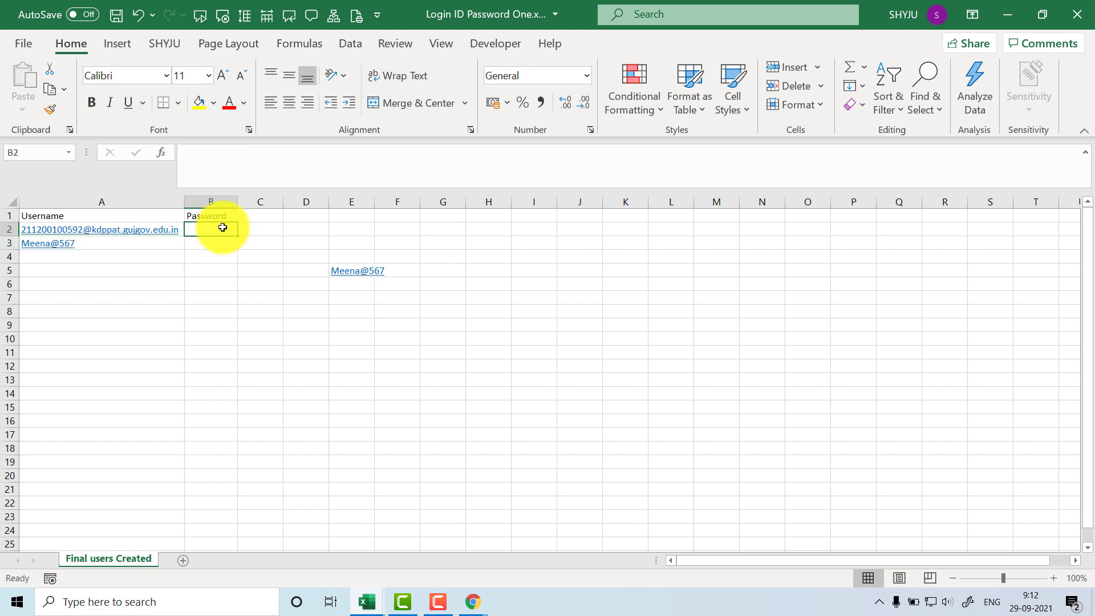
left_click(224, 217)
key("Delete")
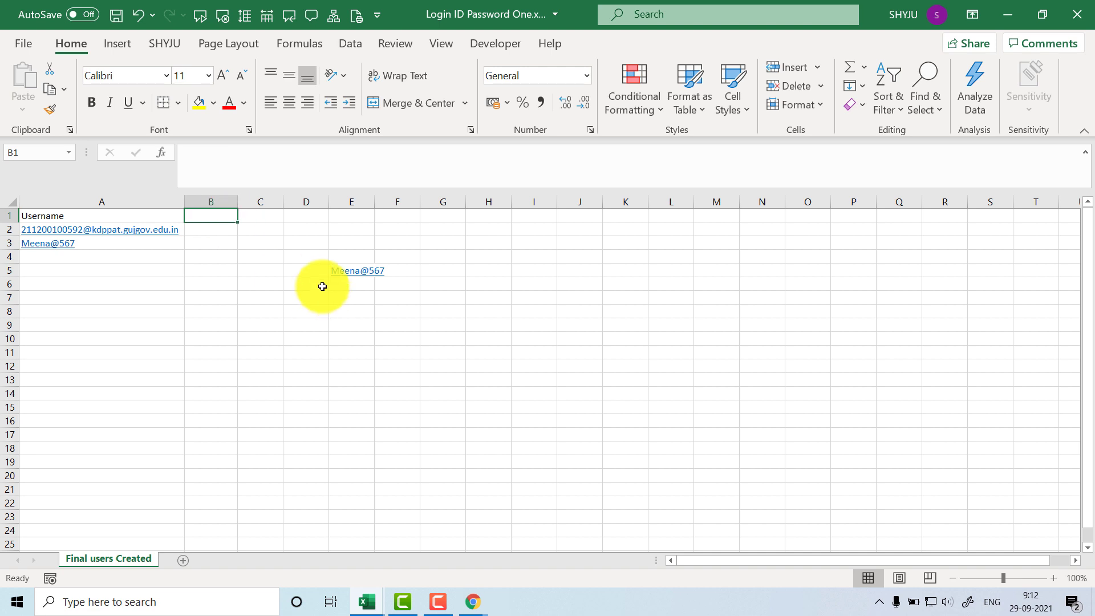
left_click_drag(320, 273, 421, 286)
key("Delete")
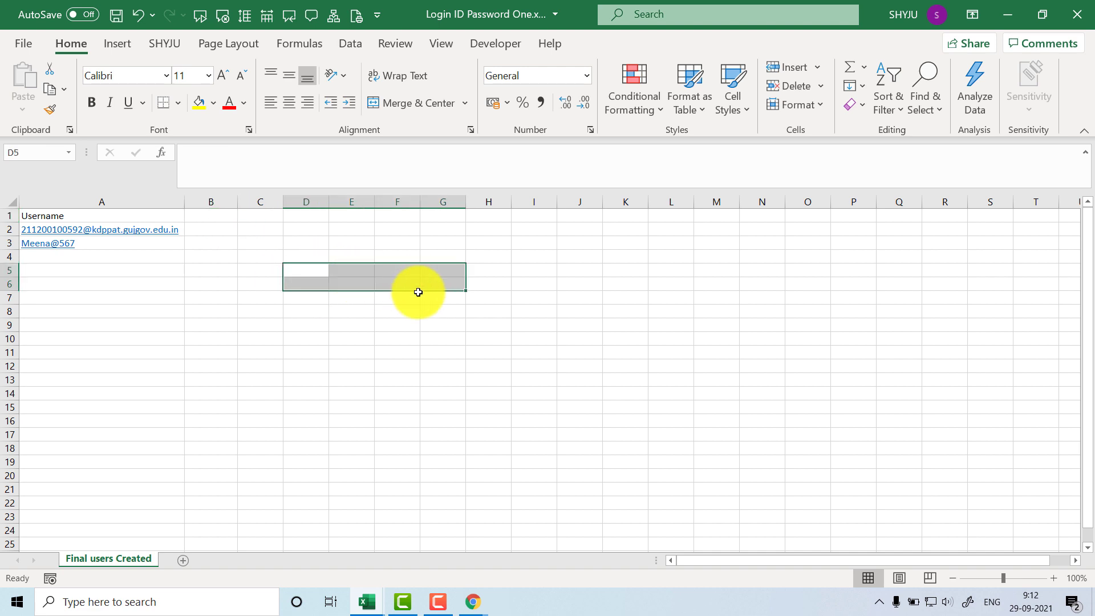
left_click(406, 324)
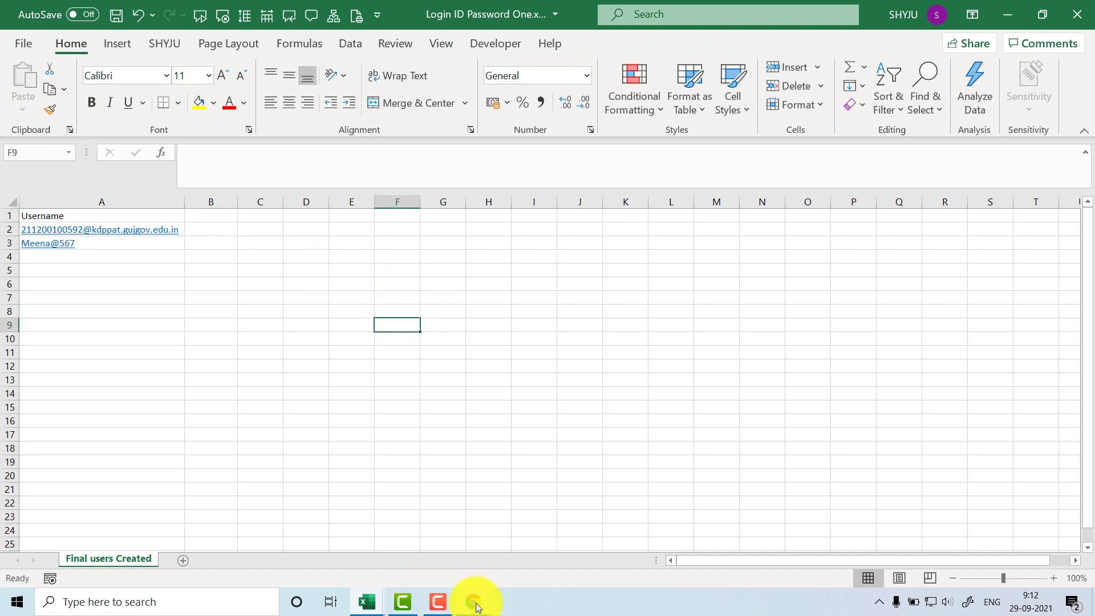
mouse_move(473, 601)
left_click(477, 494)
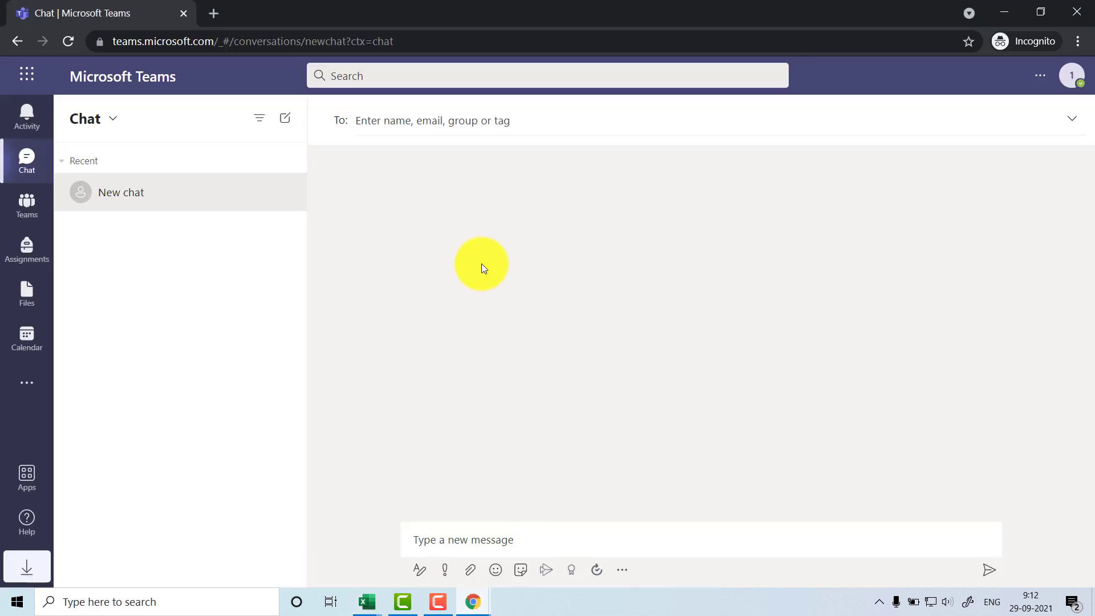